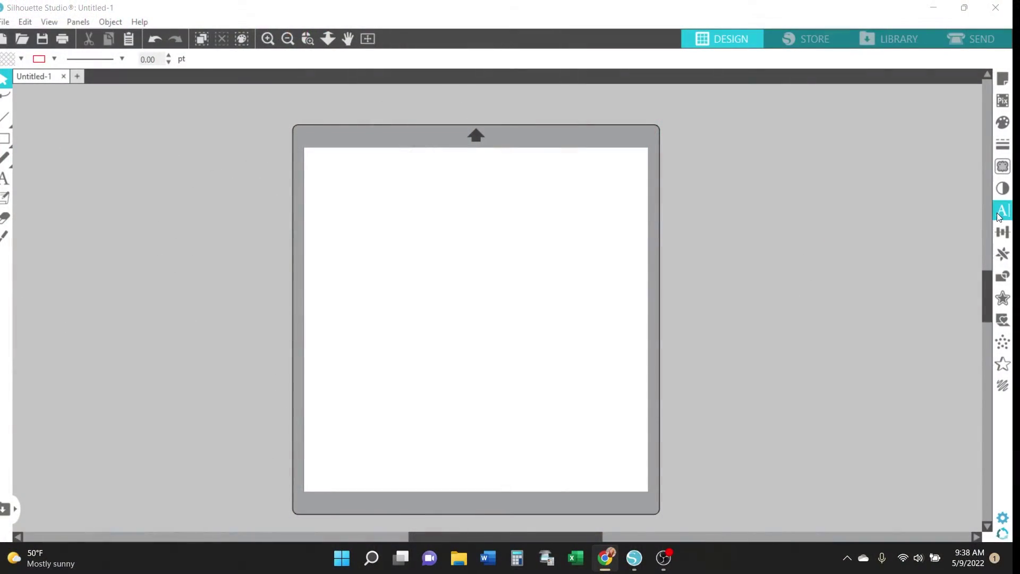
- Add the letter M as text in the Intimatte font
{"action": "left_click", "coordinate": [999, 215]}
{"action": "left_click_drag", "start_coordinate": [973, 237], "coordinate": [976, 181]}
{"action": "left_click", "coordinate": [973, 156]}
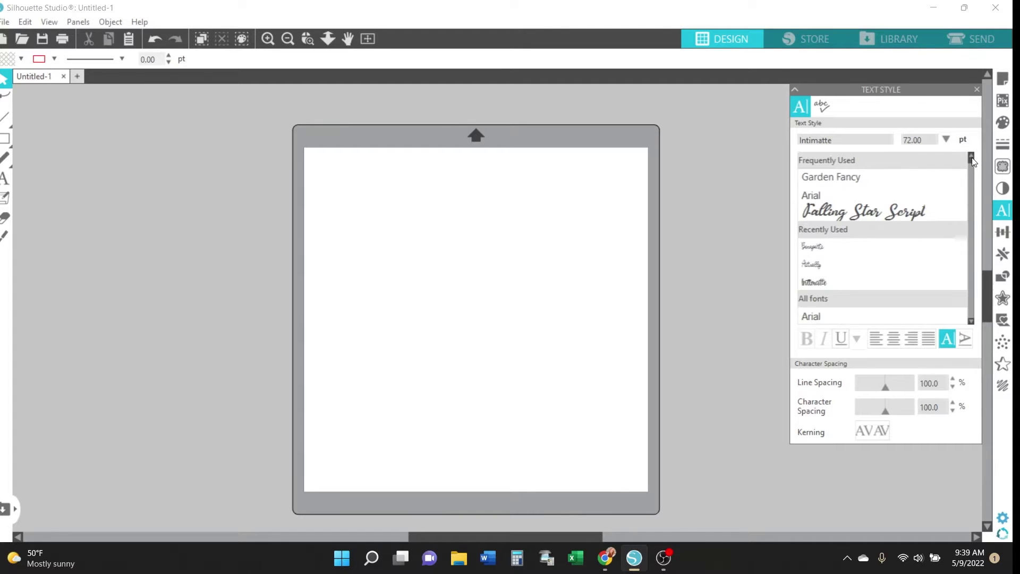
{"action": "left_click", "coordinate": [817, 281]}
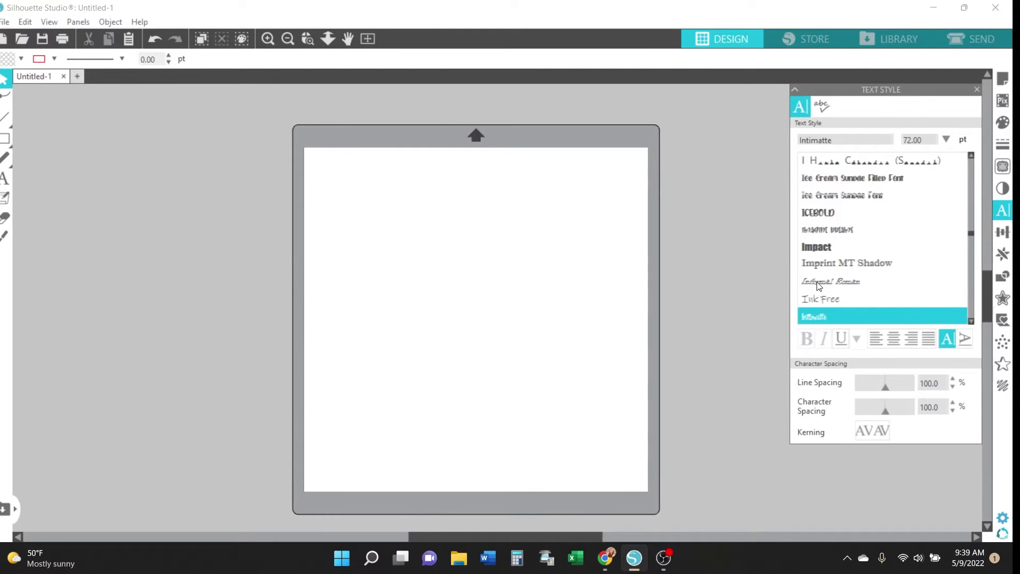
{"action": "left_click", "coordinate": [6, 179]}
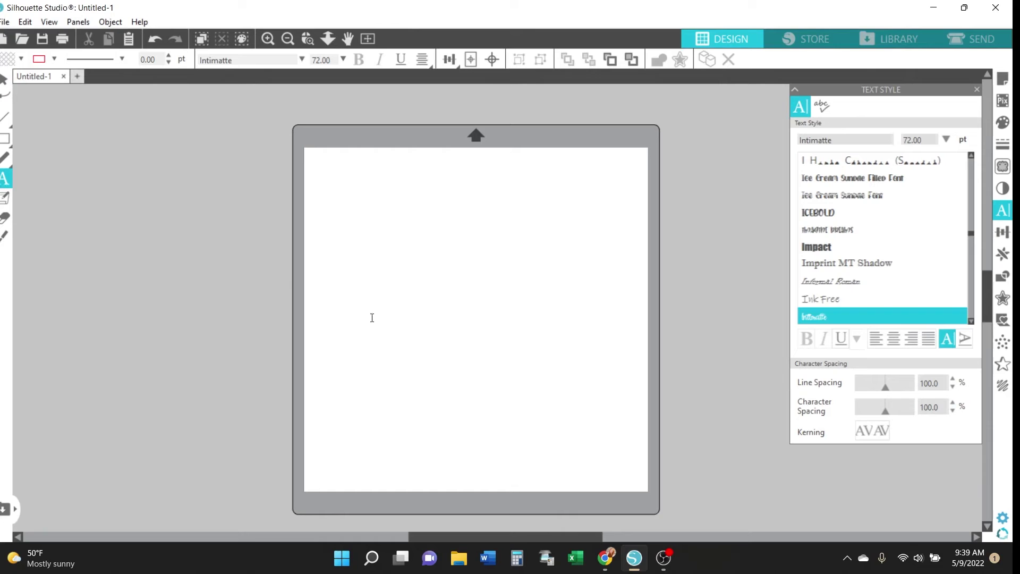
{"action": "left_click", "coordinate": [412, 298]}
{"action": "type", "text": "M"}
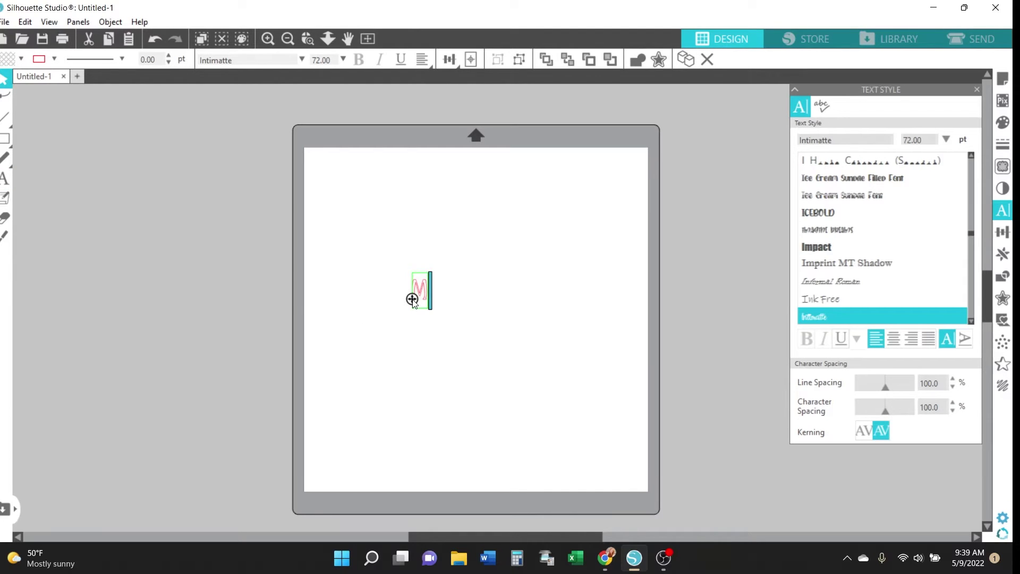
{"action": "left_click", "coordinate": [412, 321]}
- Enlarge and centre the M until it spans nearly the whole mat height
{"action": "left_click", "coordinate": [421, 295]}
{"action": "left_click_drag", "start_coordinate": [433, 313], "coordinate": [626, 455]}
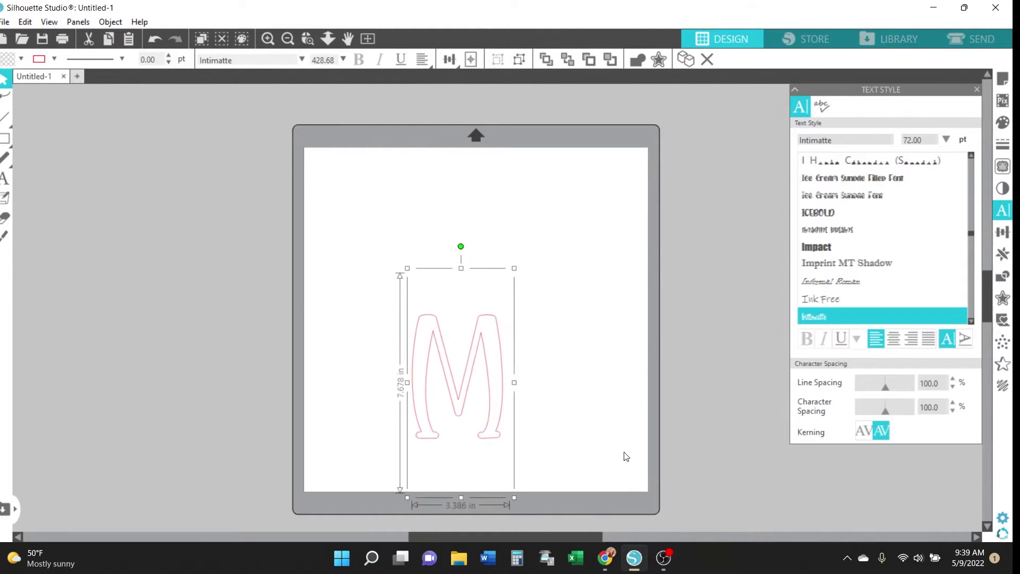
{"action": "left_click_drag", "start_coordinate": [412, 267], "coordinate": [230, 138]}
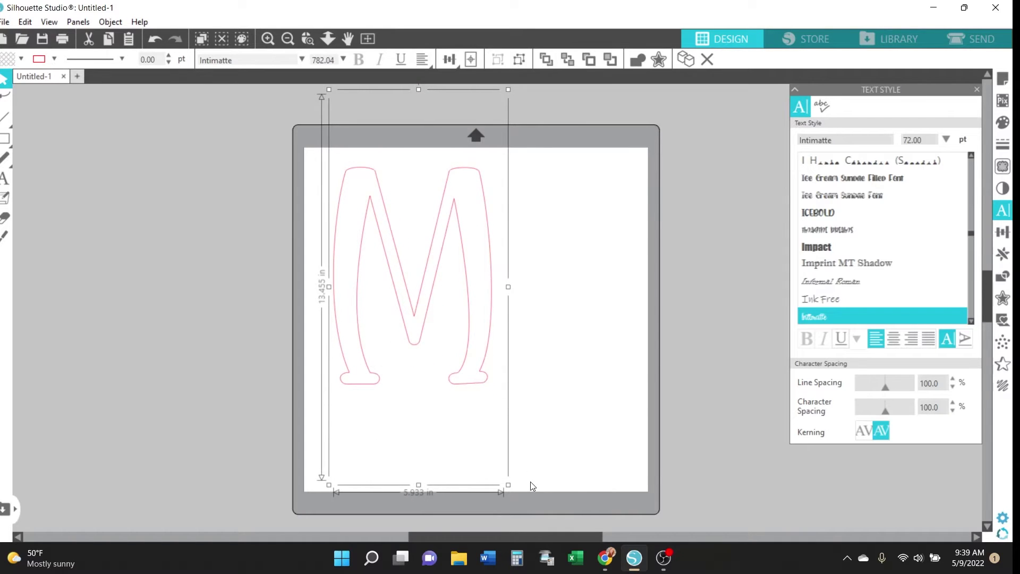
{"action": "left_click_drag", "start_coordinate": [493, 329], "coordinate": [555, 352]}
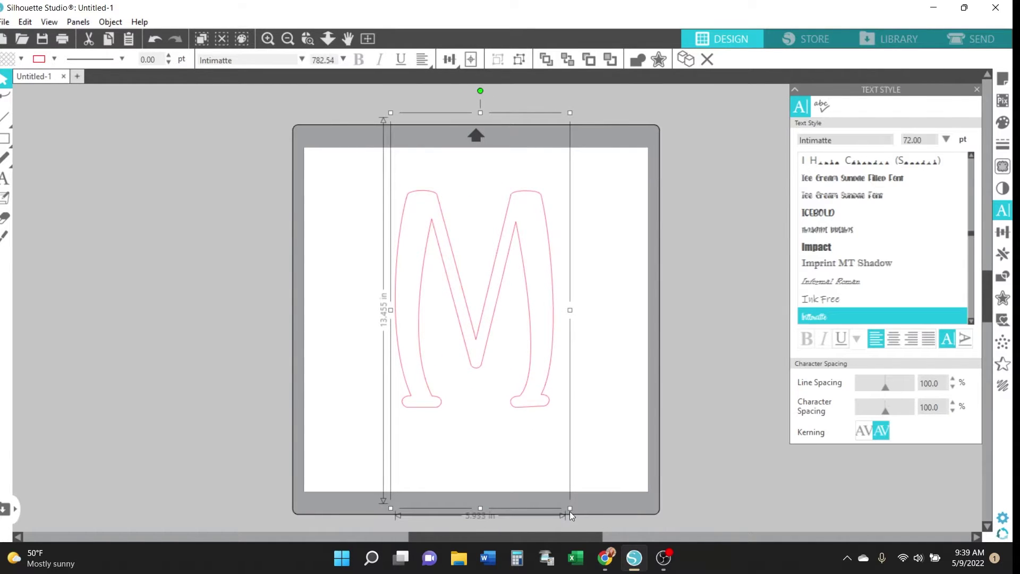
{"action": "left_click_drag", "start_coordinate": [570, 508], "coordinate": [639, 507]}
{"action": "scroll", "coordinate": [632, 384], "scroll_direction": "up", "scroll_amount": 1}
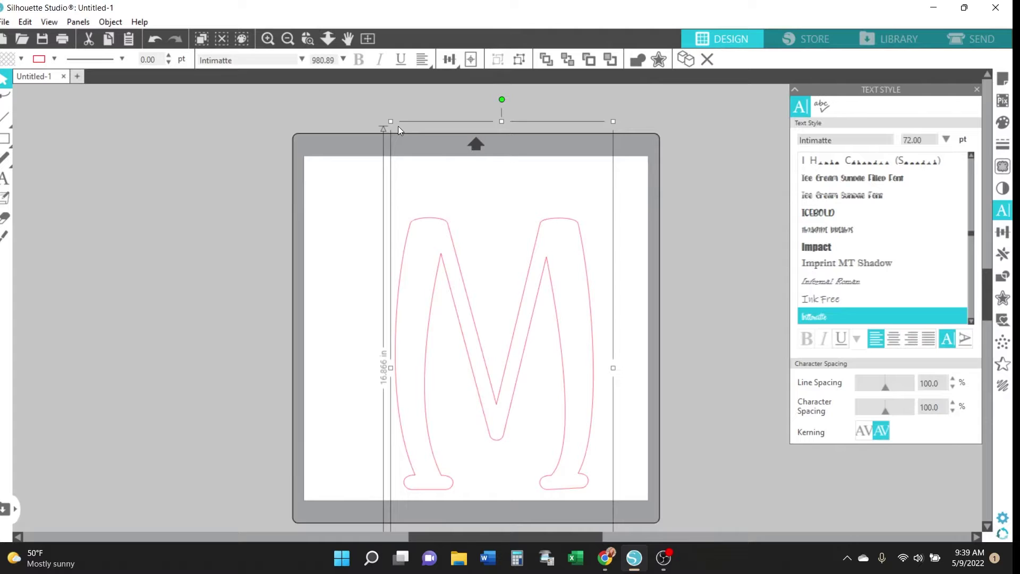
{"action": "left_click_drag", "start_coordinate": [389, 122], "coordinate": [339, 32]}
{"action": "scroll", "coordinate": [477, 301], "scroll_direction": "down", "scroll_amount": 2}
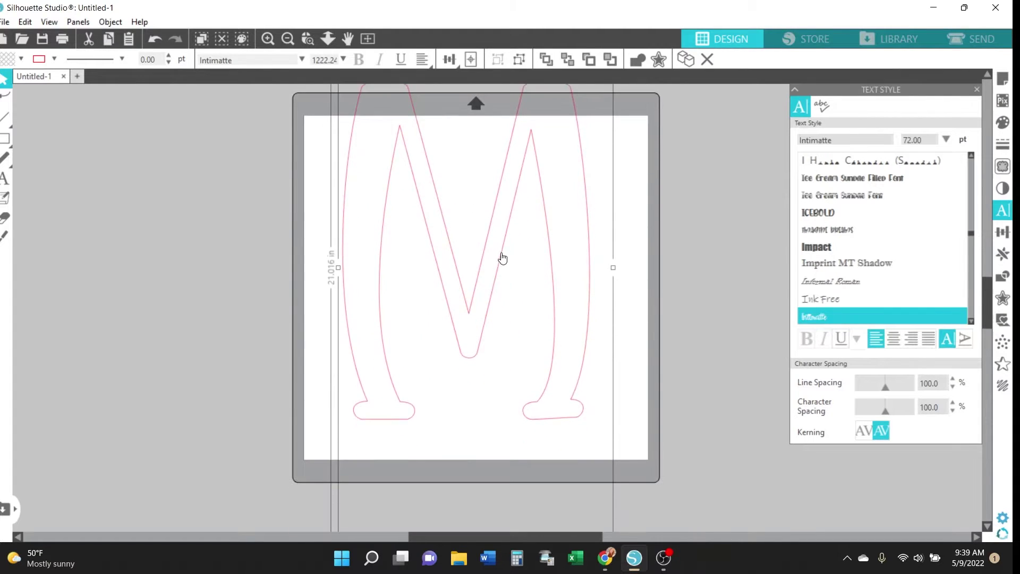
{"action": "left_click", "coordinate": [703, 363]}
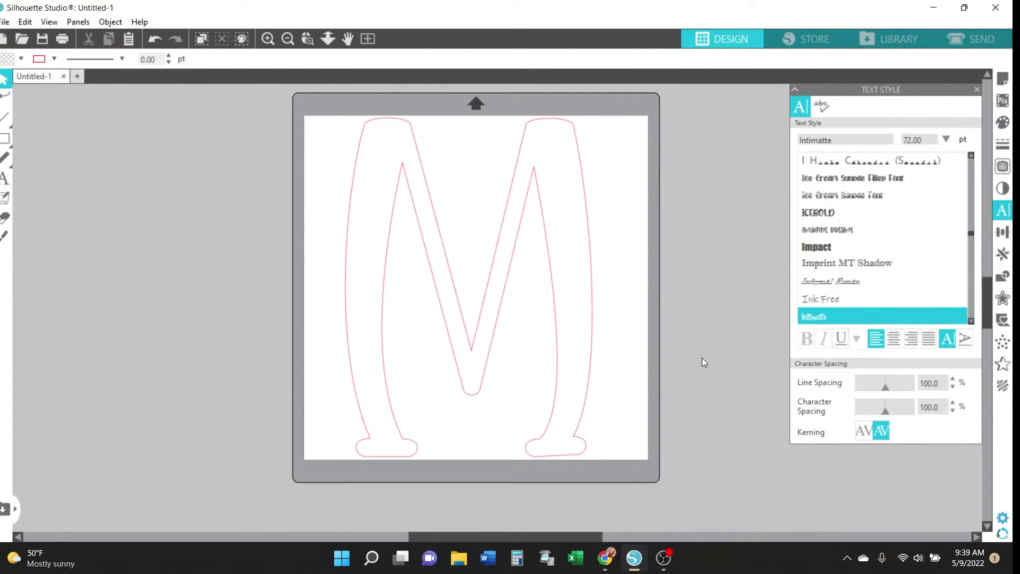
- Draw a thin horizontal rectangle across the M
{"action": "left_click", "coordinate": [976, 90]}
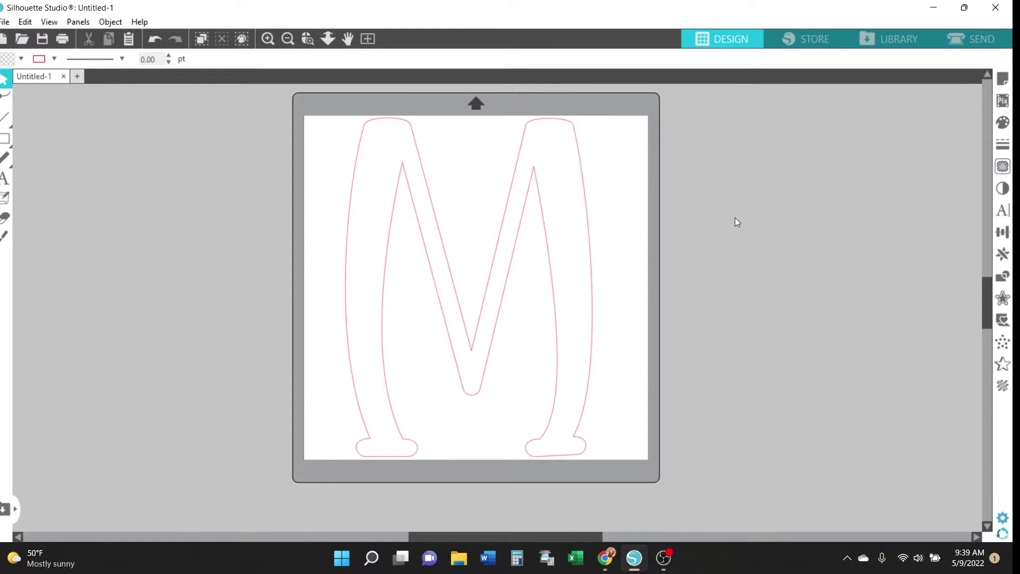
{"action": "left_click", "coordinate": [7, 140]}
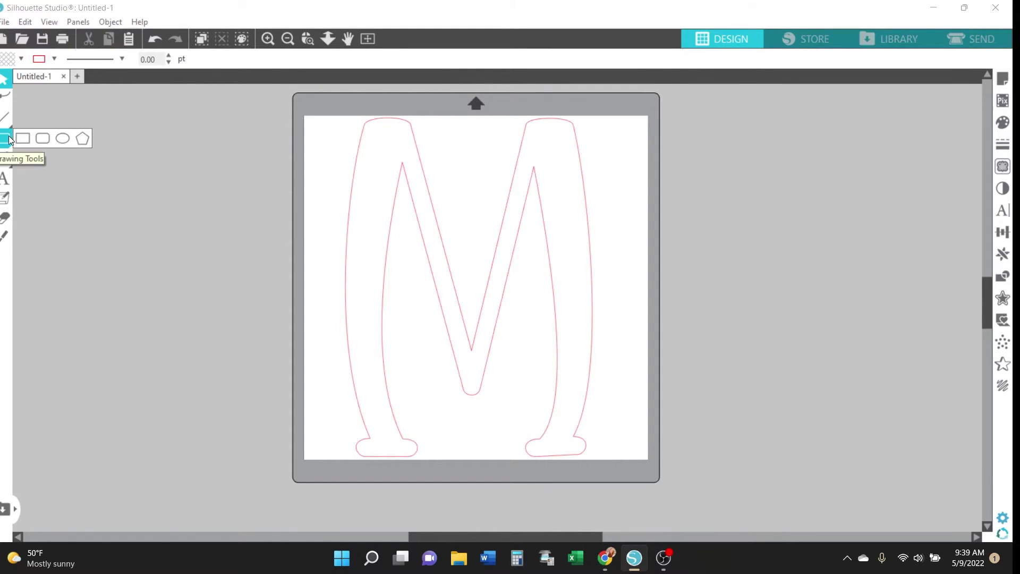
{"action": "left_click", "coordinate": [21, 139]}
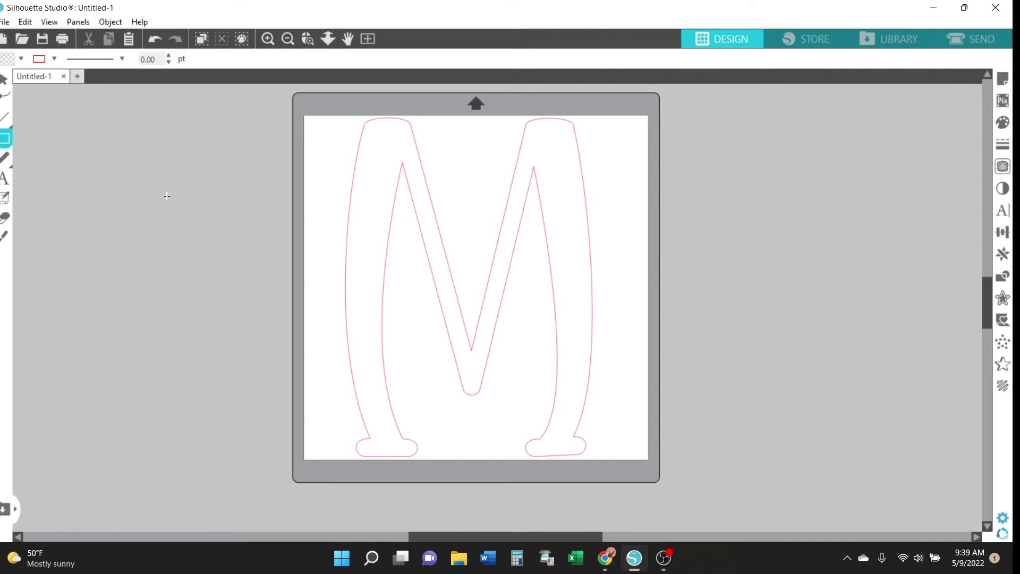
{"action": "left_click_drag", "start_coordinate": [304, 220], "coordinate": [650, 225]}
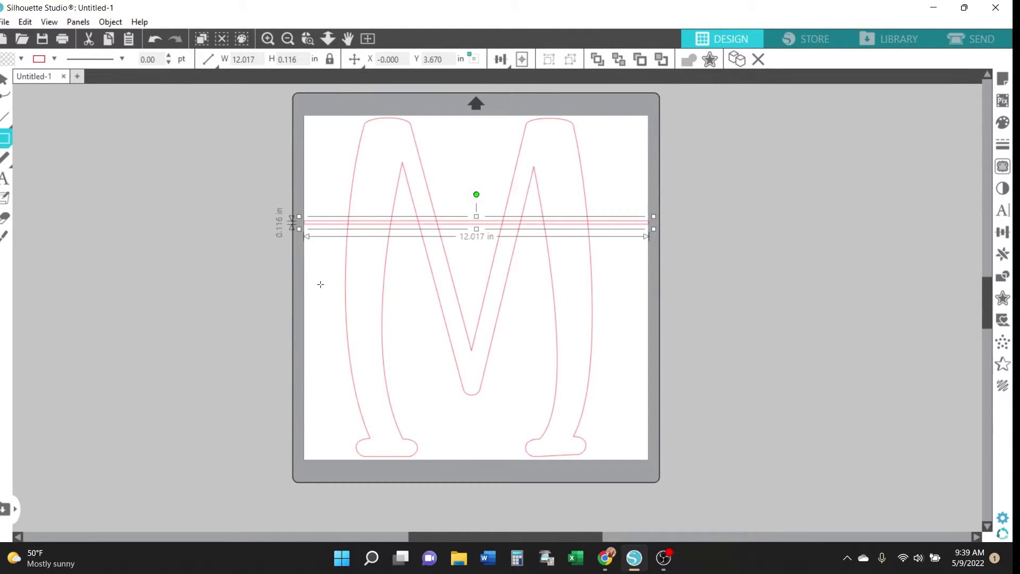
- Duplicate the bar and place the two 12.017 in bars at different heights across the M
{"action": "key", "text": "v"}
{"action": "right_click", "coordinate": [637, 225]}
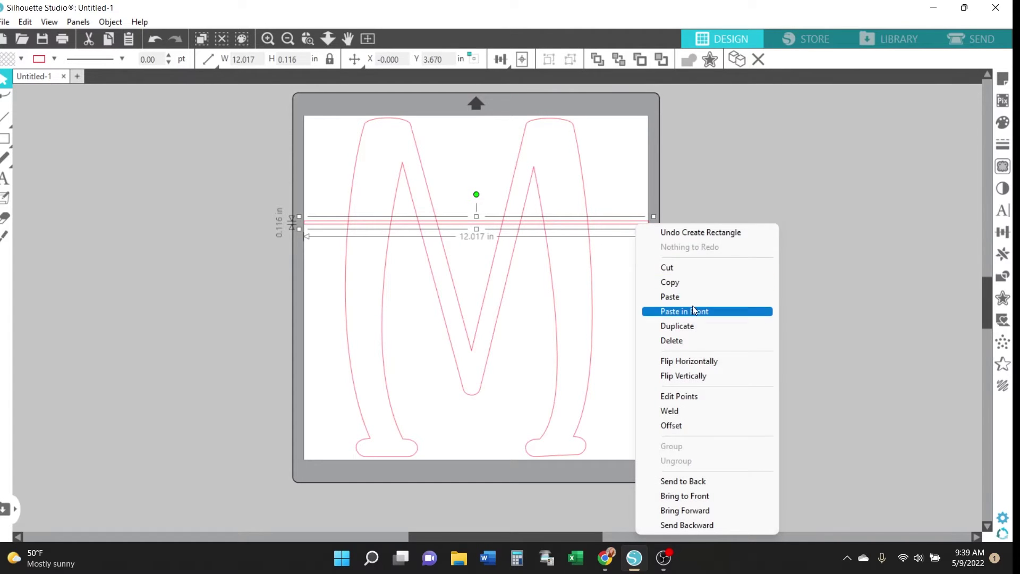
{"action": "left_click", "coordinate": [677, 325]}
{"action": "left_click_drag", "start_coordinate": [663, 226], "coordinate": [649, 312]}
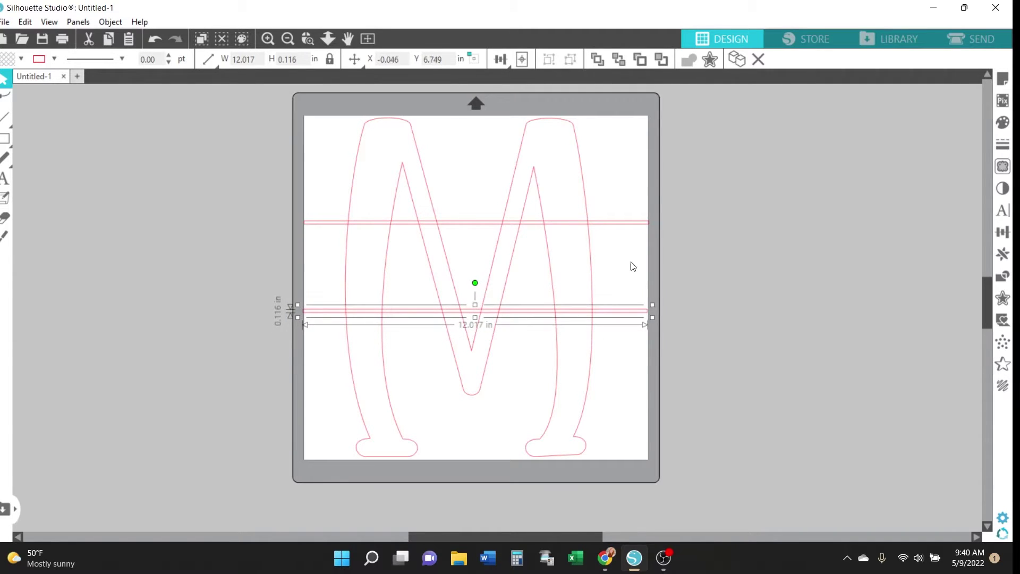
{"action": "left_click_drag", "start_coordinate": [595, 224], "coordinate": [599, 246]}
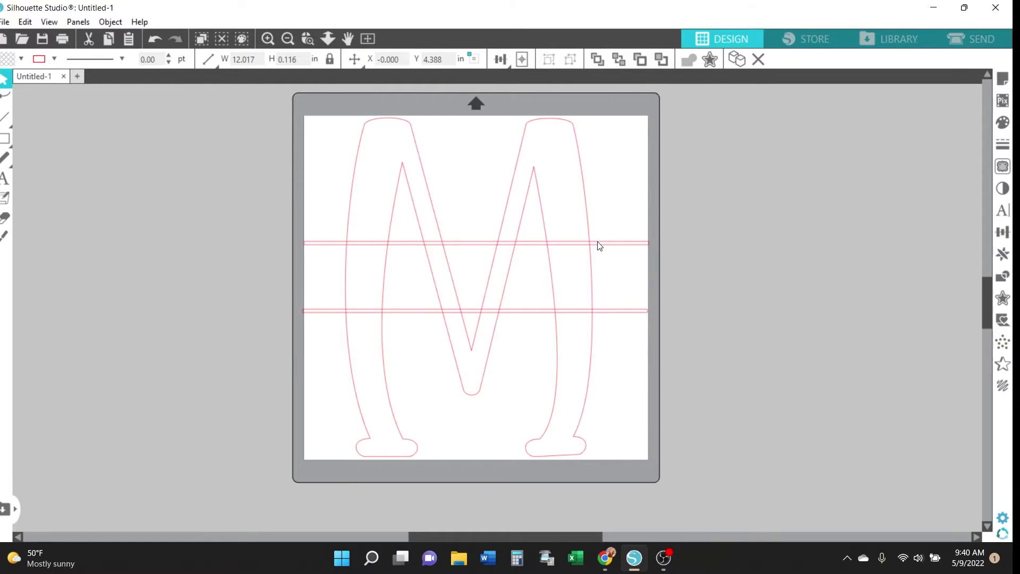
- Align the M and both bars to centre
{"action": "left_click_drag", "start_coordinate": [260, 111], "coordinate": [548, 364]}
{"action": "left_click", "coordinate": [449, 61]}
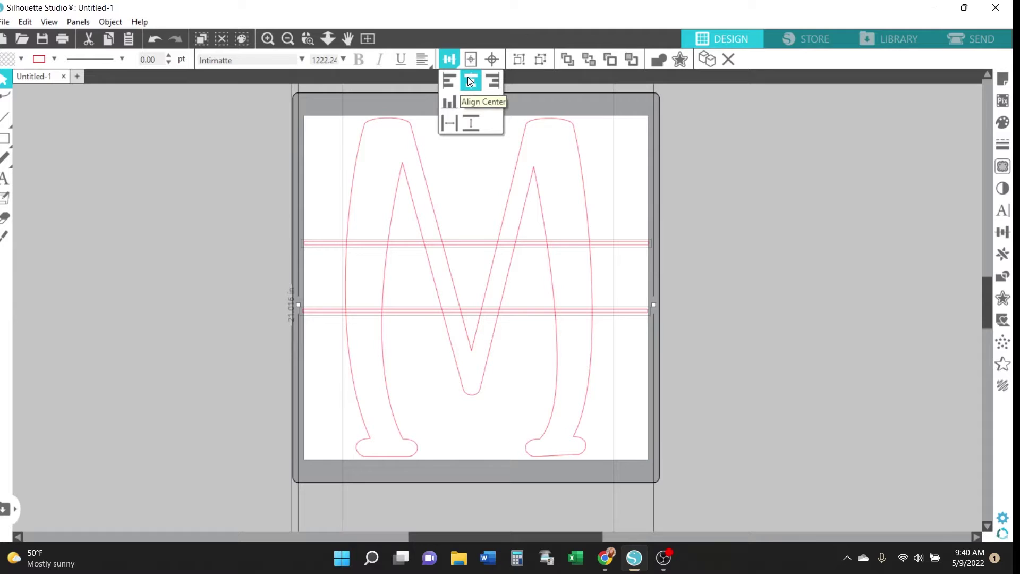
{"action": "left_click", "coordinate": [468, 79]}
- Subtract all the bars from the M in the Modify panel
{"action": "left_click_drag", "start_coordinate": [267, 92], "coordinate": [820, 496]}
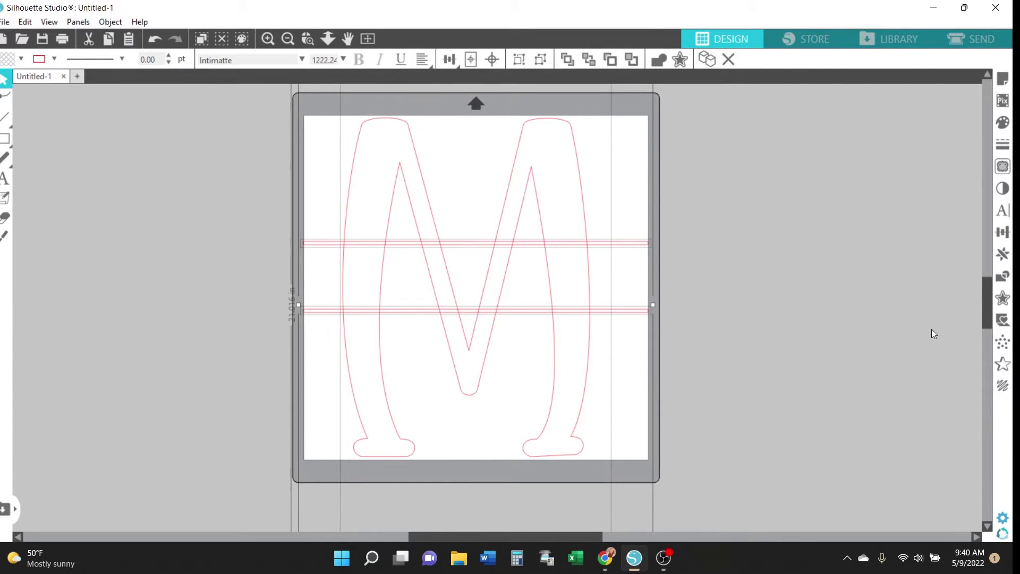
{"action": "left_click", "coordinate": [1004, 277]}
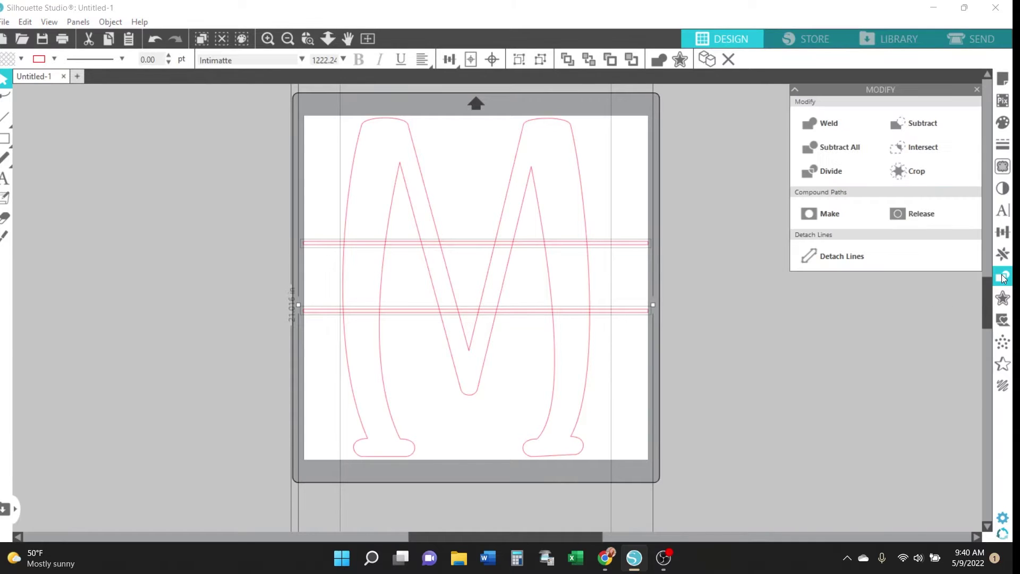
{"action": "left_click", "coordinate": [851, 147]}
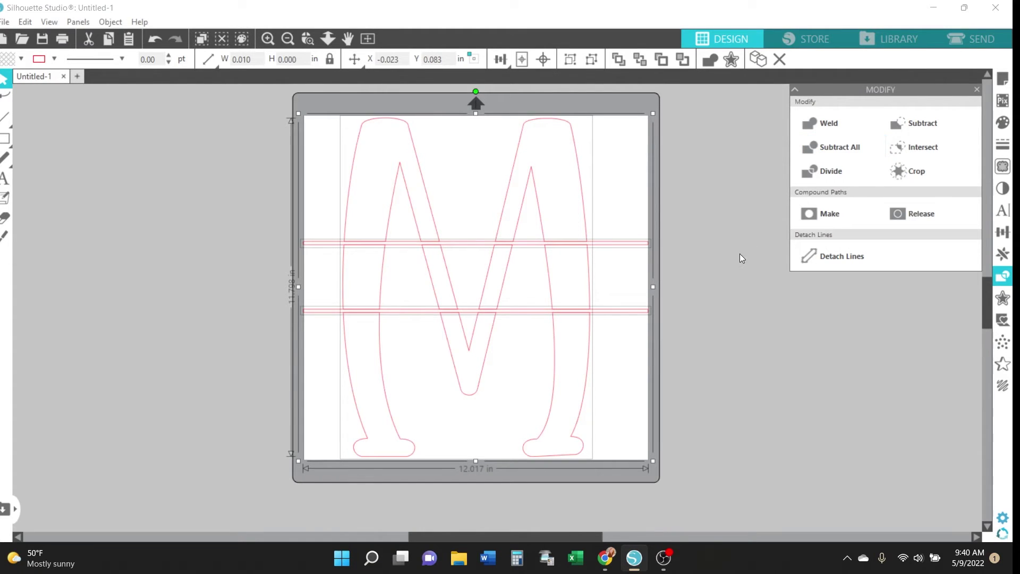
- Break the sliced M design into separate pieces
{"action": "left_click", "coordinate": [710, 288]}
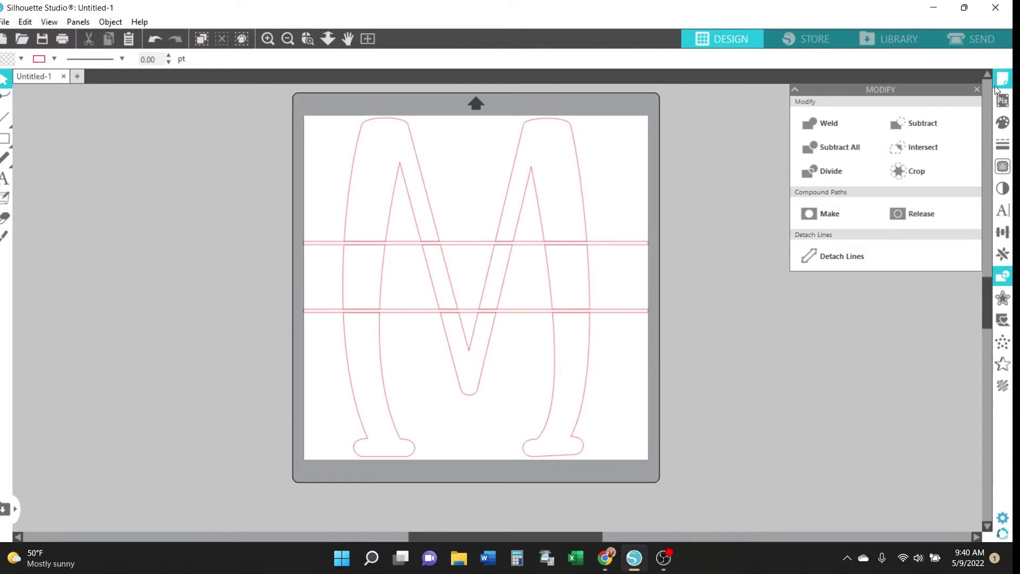
{"action": "left_click", "coordinate": [978, 90]}
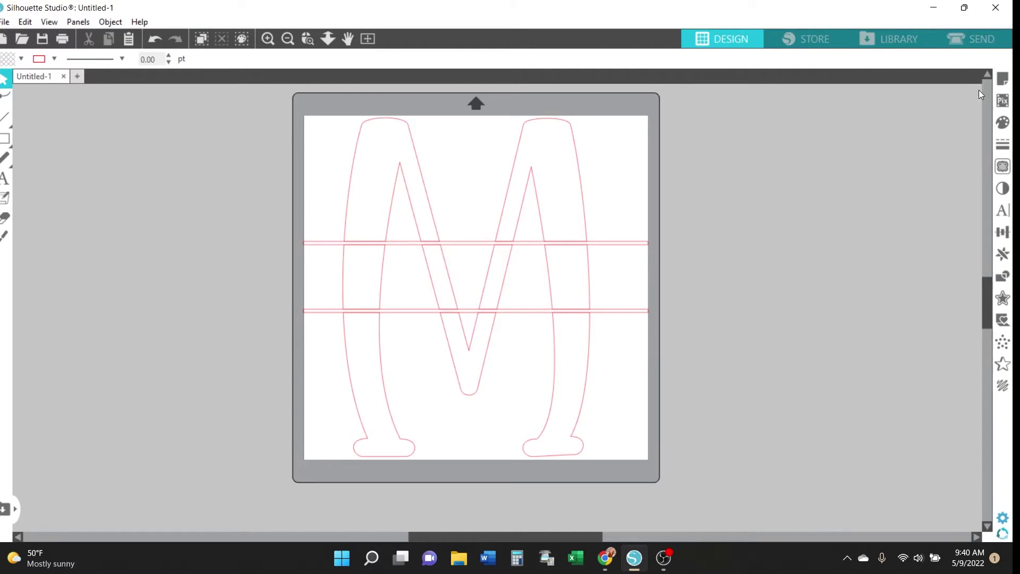
{"action": "left_click", "coordinate": [585, 207]}
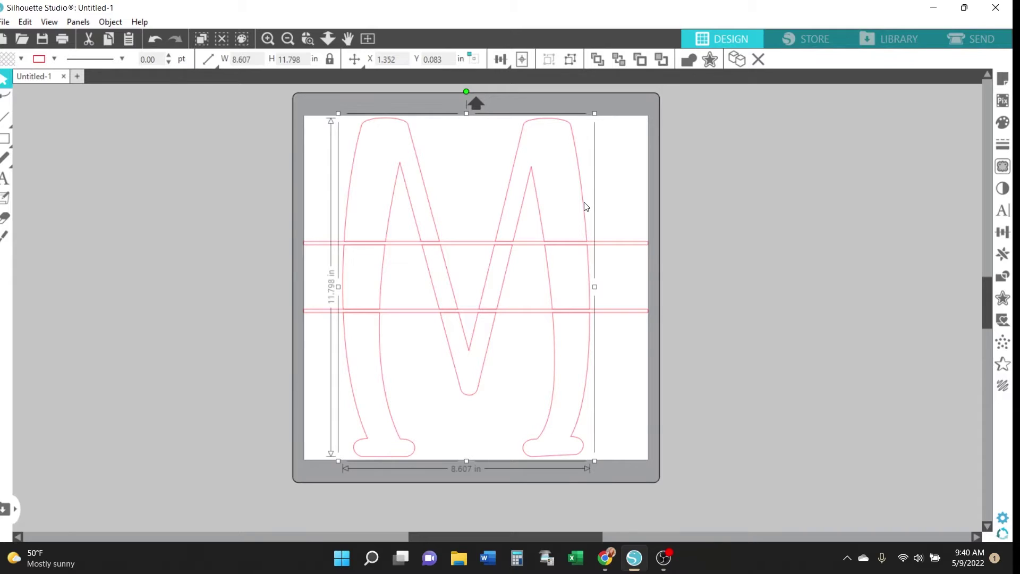
{"action": "right_click", "coordinate": [587, 206]}
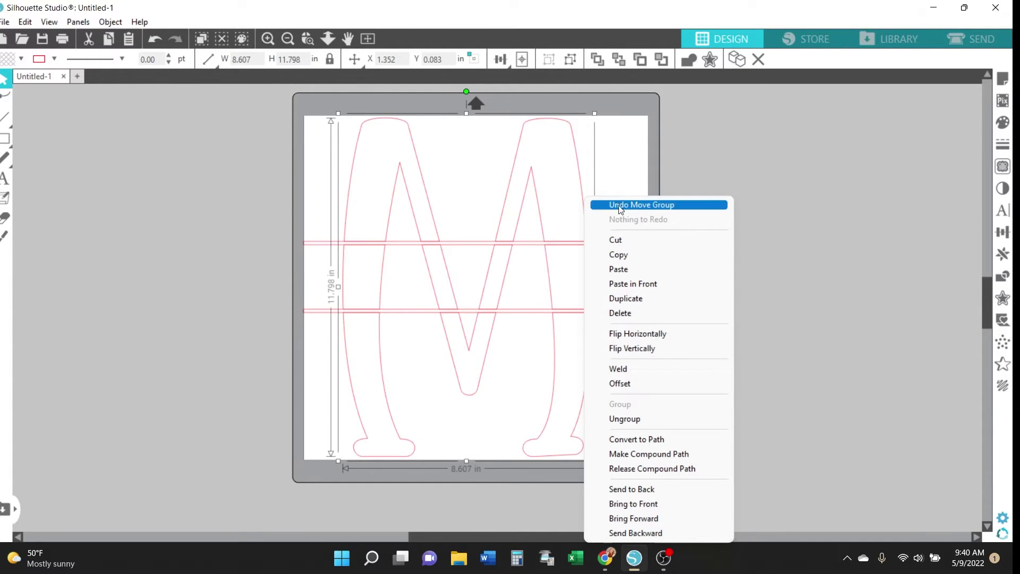
{"action": "left_click", "coordinate": [619, 420]}
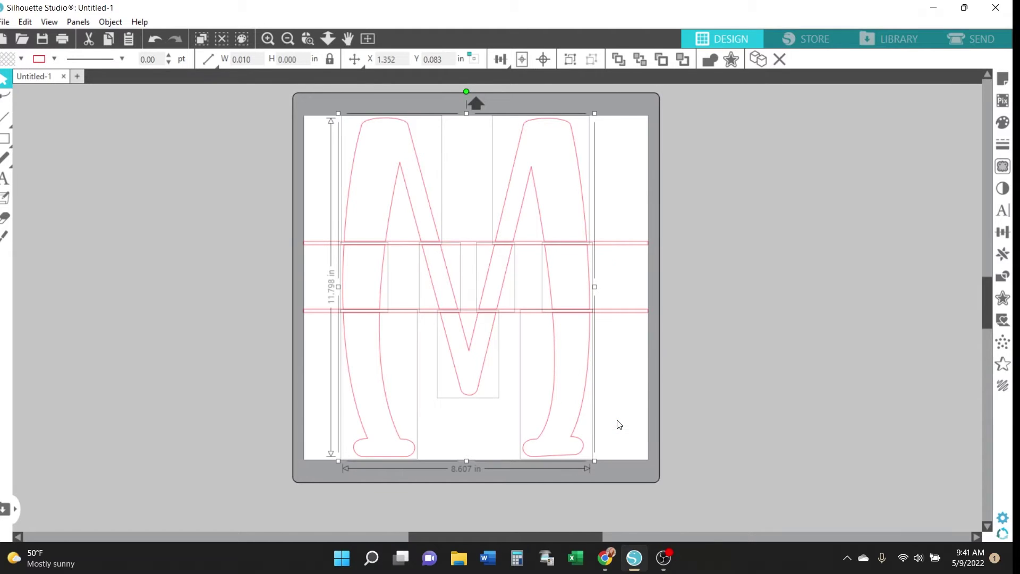
{"action": "left_click", "coordinate": [619, 424]}
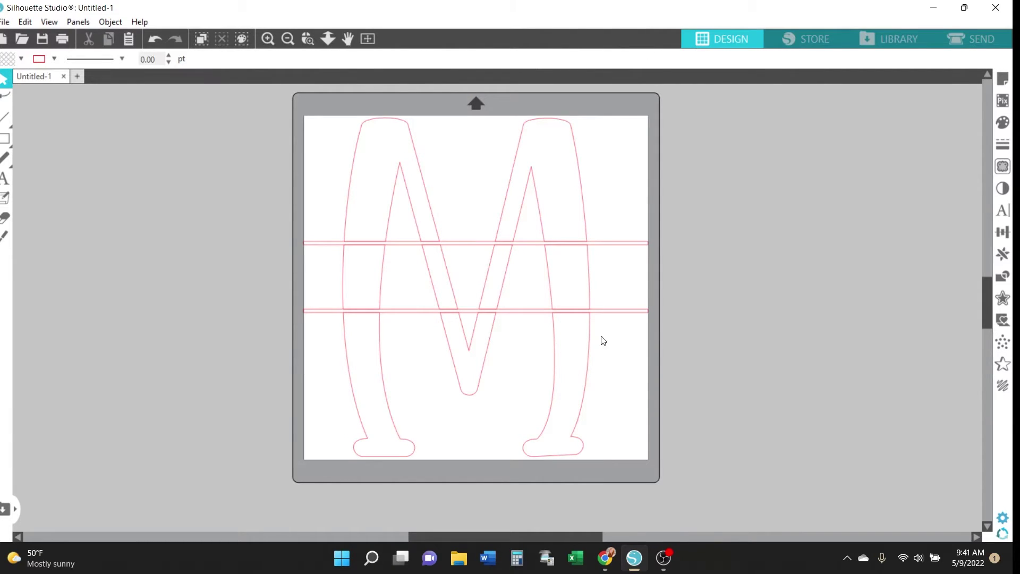
- Delete the four M slices inside the band: middle-right, middle, diagonal and left leg
{"action": "left_click", "coordinate": [591, 278]}
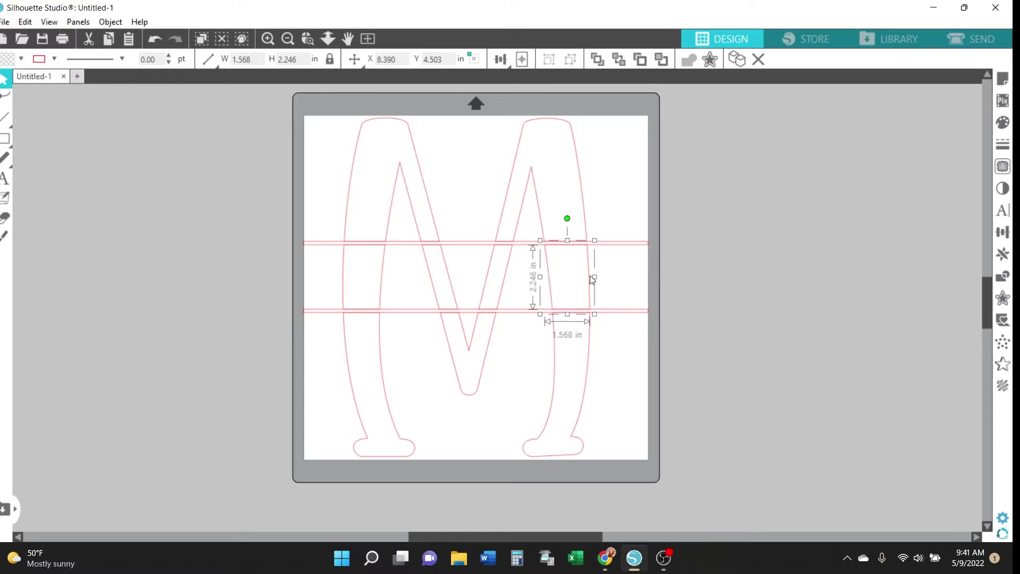
{"action": "key", "text": "Delete"}
{"action": "left_click", "coordinate": [505, 287]}
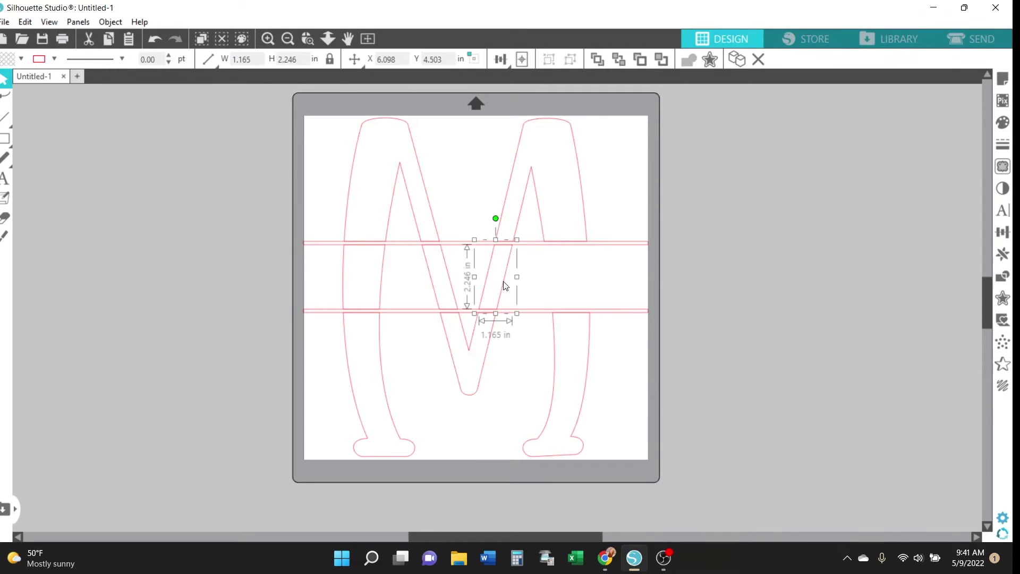
{"action": "key", "text": "Delete"}
{"action": "left_click", "coordinate": [451, 287]}
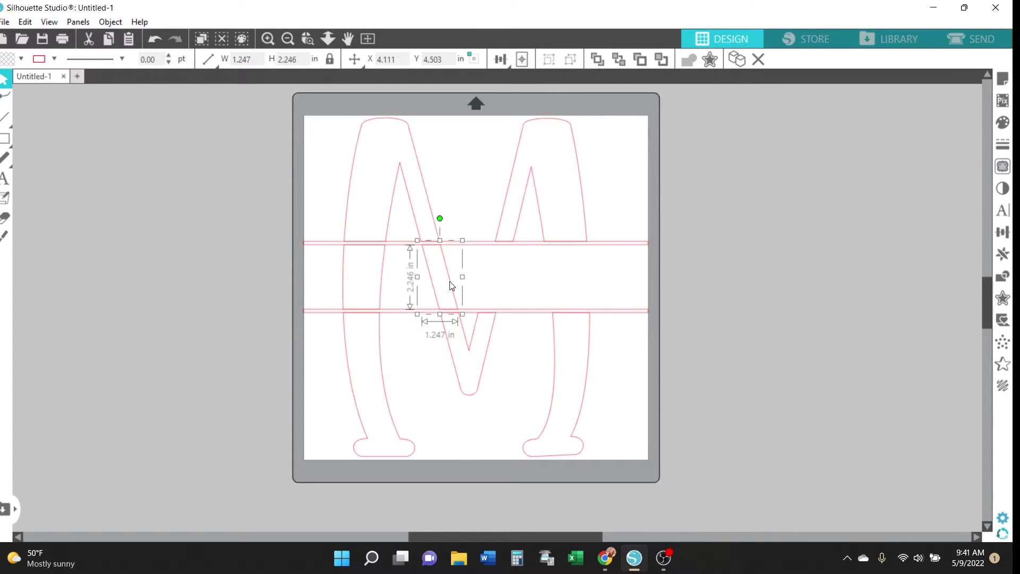
{"action": "key", "text": "Delete"}
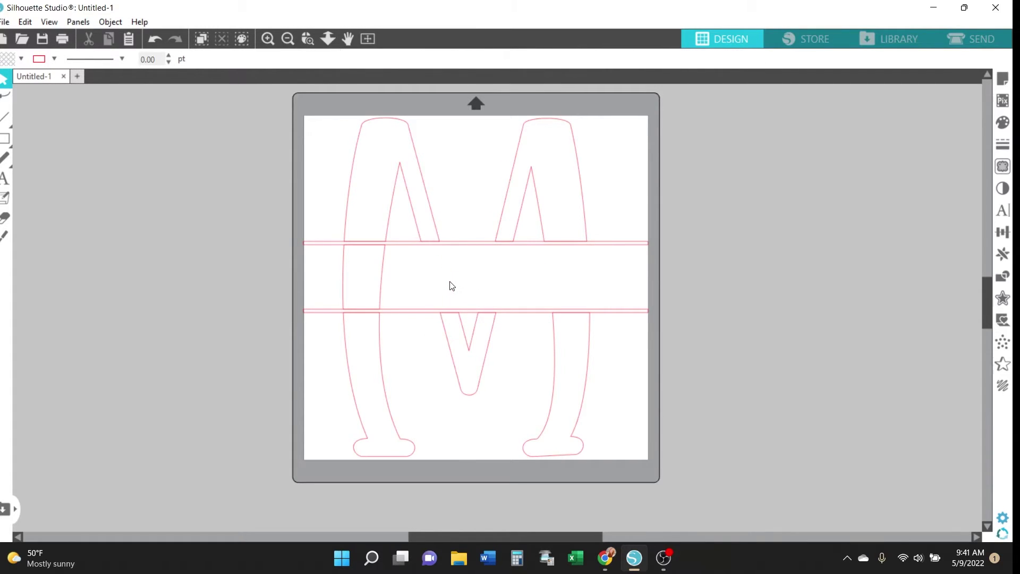
{"action": "left_click", "coordinate": [381, 289]}
{"action": "key", "text": "Delete"}
- Zoom in and nudge the upper bar slightly up to meet the M's cut edge
{"action": "left_click", "coordinate": [310, 38]}
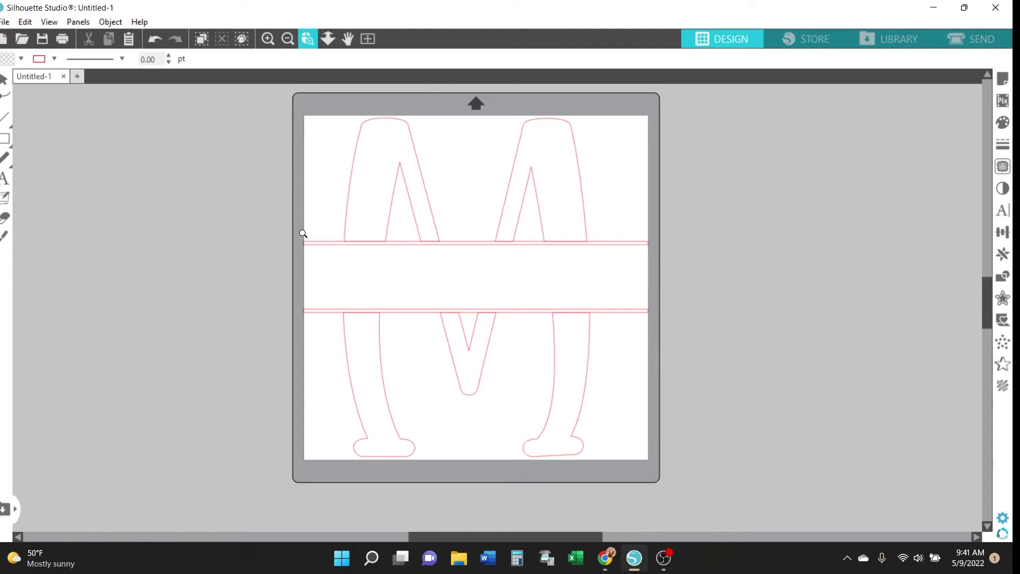
{"action": "left_click_drag", "start_coordinate": [324, 215], "coordinate": [400, 257]}
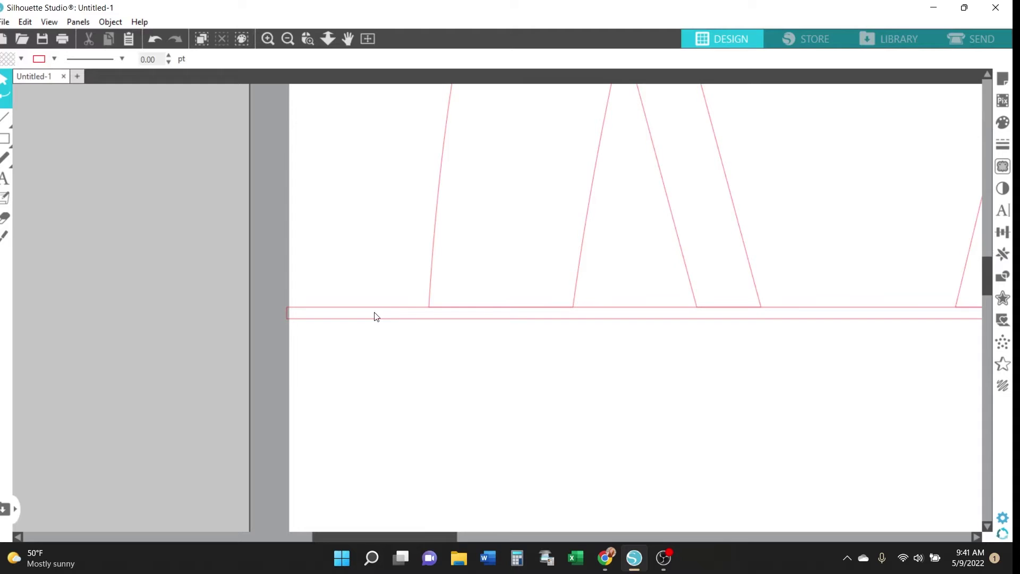
{"action": "left_click", "coordinate": [598, 320]}
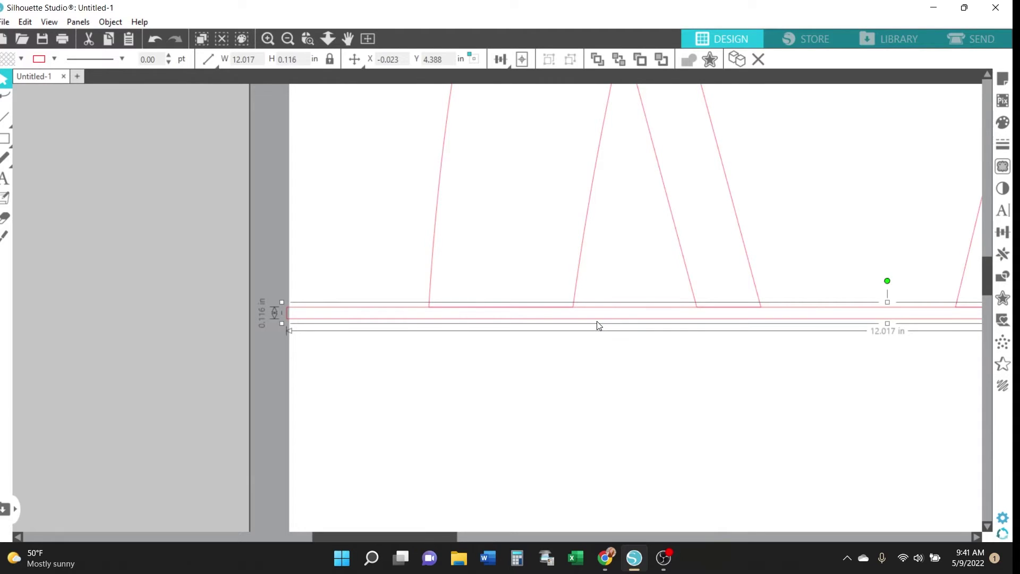
{"action": "left_click_drag", "start_coordinate": [599, 325], "coordinate": [599, 325]}
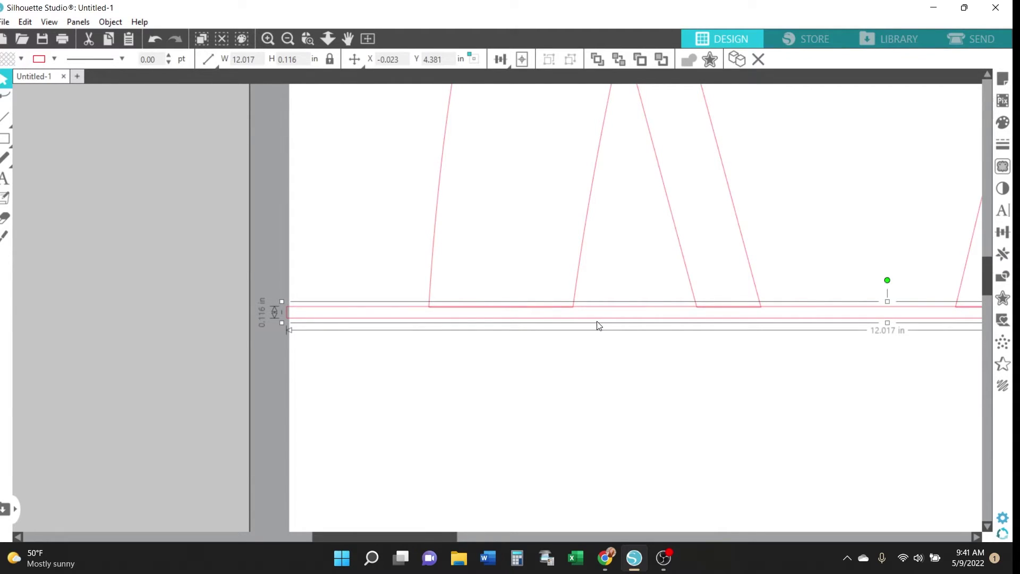
{"action": "left_click", "coordinate": [268, 39]}
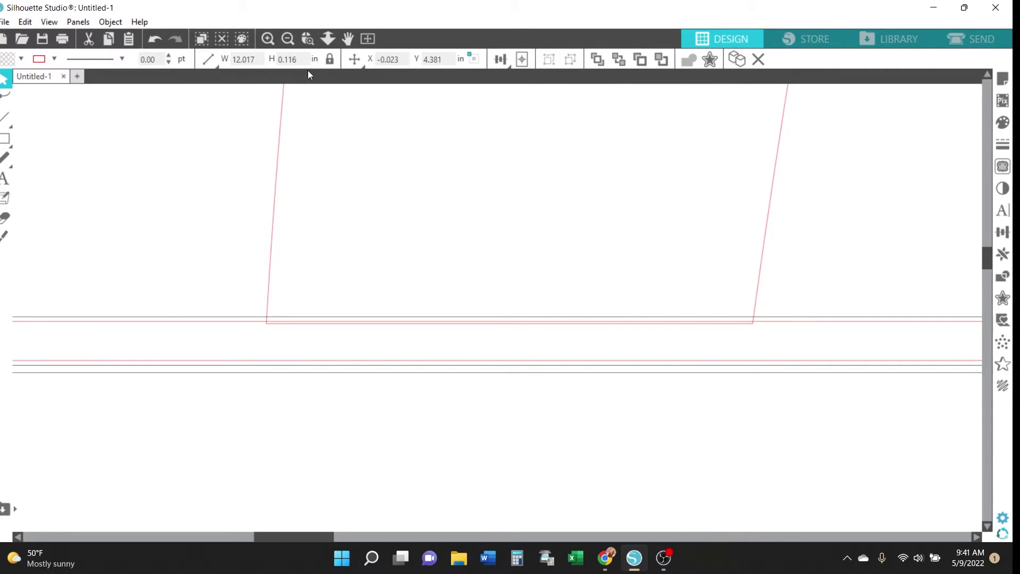
- Move the lower bar slightly down to Y 6.772 in against the lower M half
{"action": "left_click", "coordinate": [288, 39]}
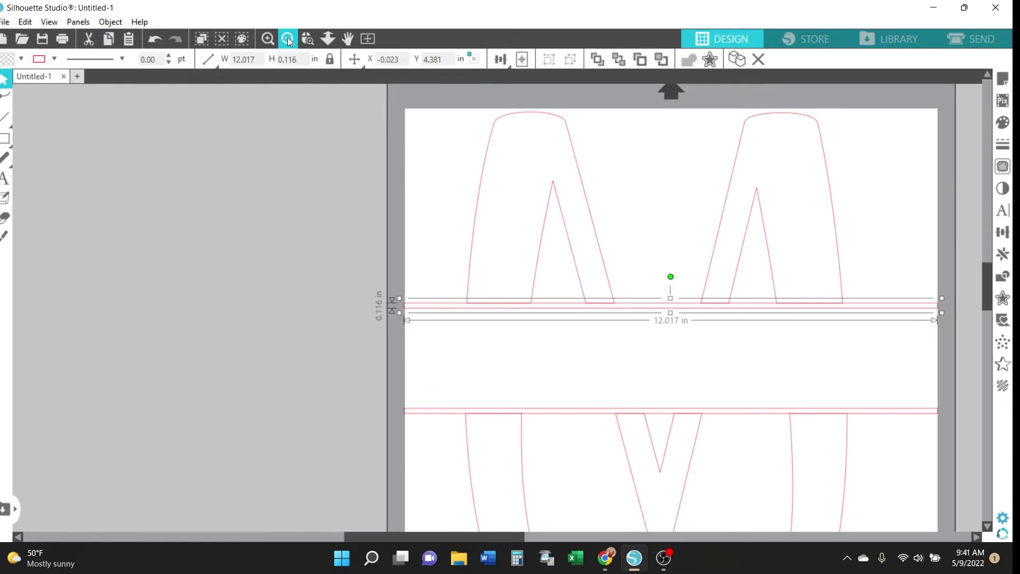
{"action": "scroll", "coordinate": [683, 353], "scroll_direction": "down", "scroll_amount": 1}
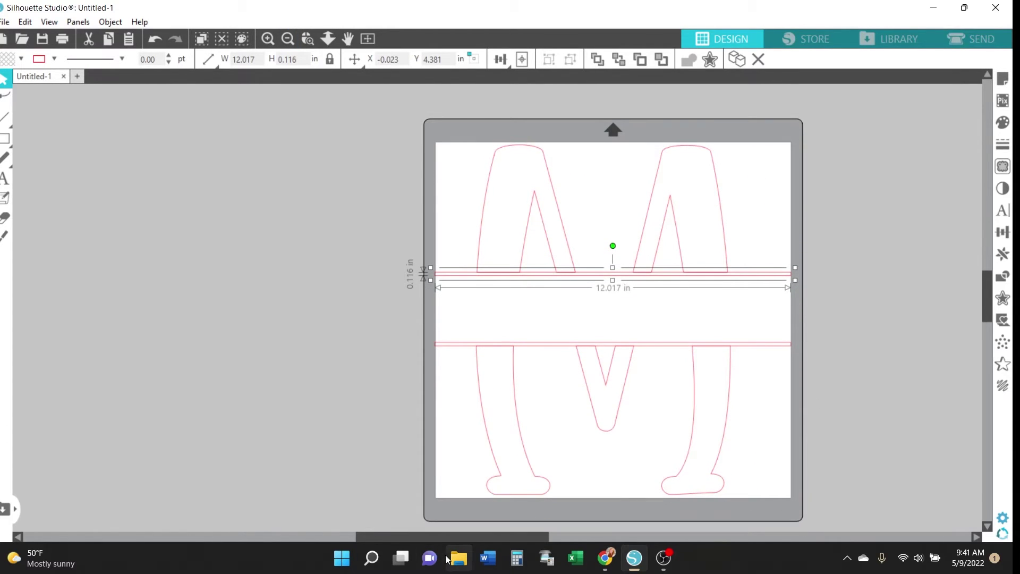
{"action": "left_click_drag", "start_coordinate": [459, 537], "coordinate": [511, 534]}
{"action": "left_click", "coordinate": [536, 345]}
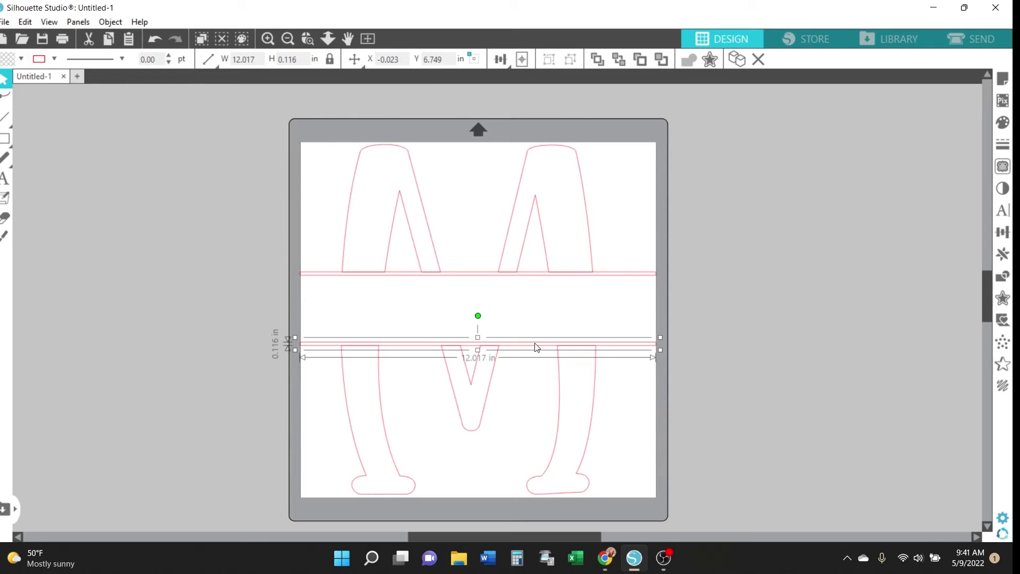
{"action": "key", "text": "Down"}
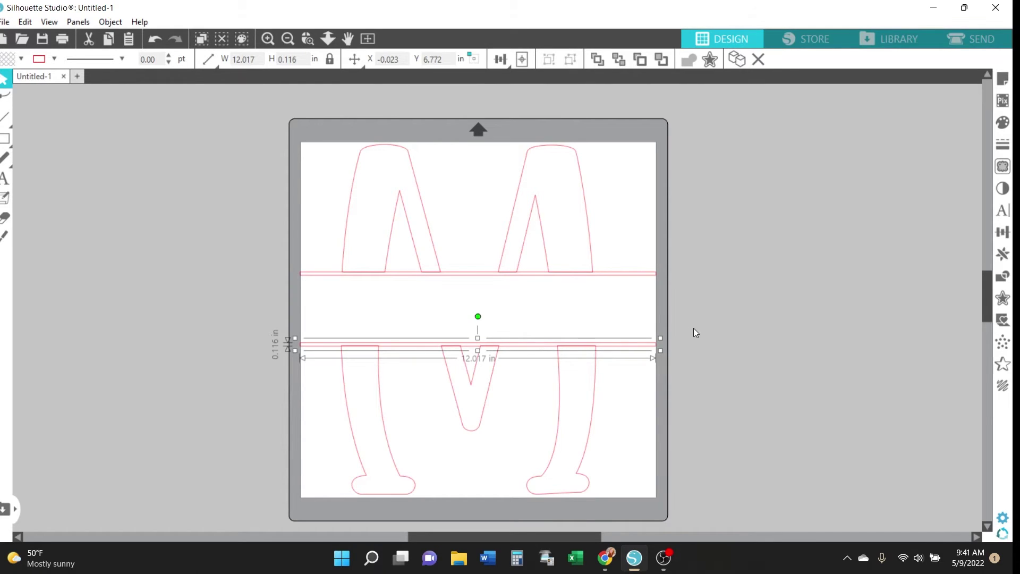
- Weld the top M halves to the upper bar and the bottom pieces to the lower bar
{"action": "left_click_drag", "start_coordinate": [713, 296], "coordinate": [221, 129]}
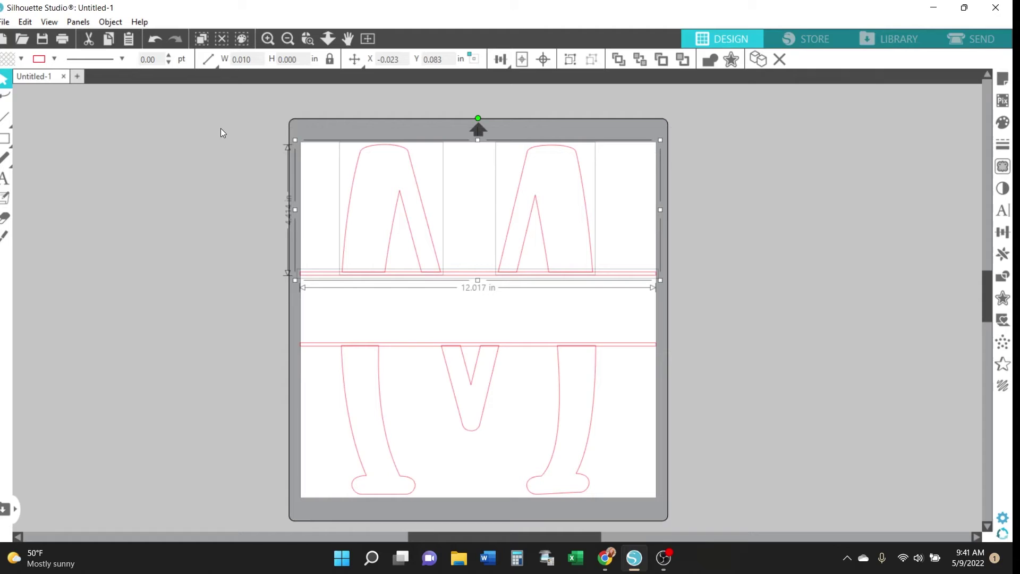
{"action": "left_click", "coordinate": [707, 63]}
{"action": "left_click_drag", "start_coordinate": [690, 509], "coordinate": [254, 336]}
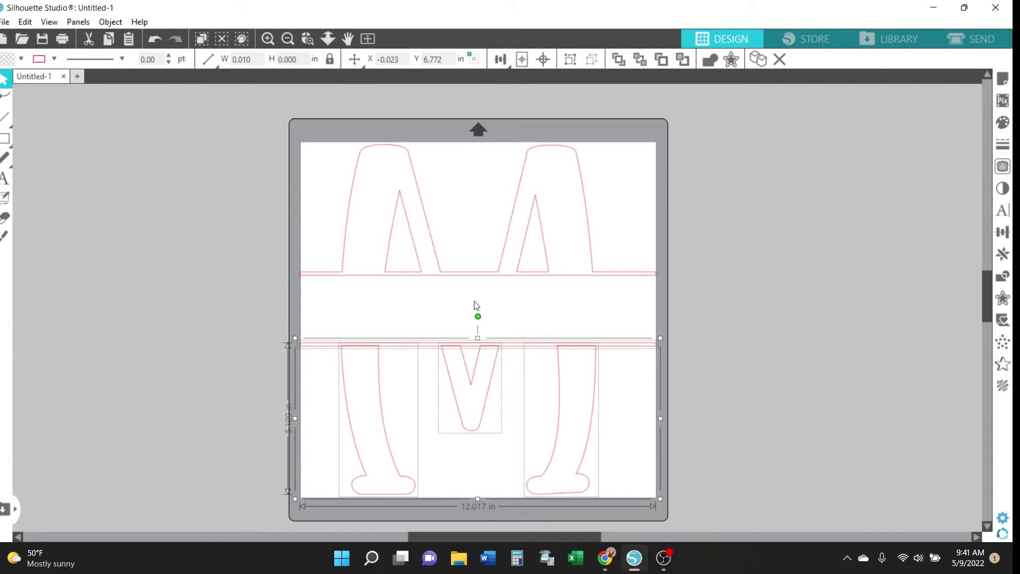
{"action": "left_click", "coordinate": [714, 55]}
{"action": "left_click", "coordinate": [744, 370]}
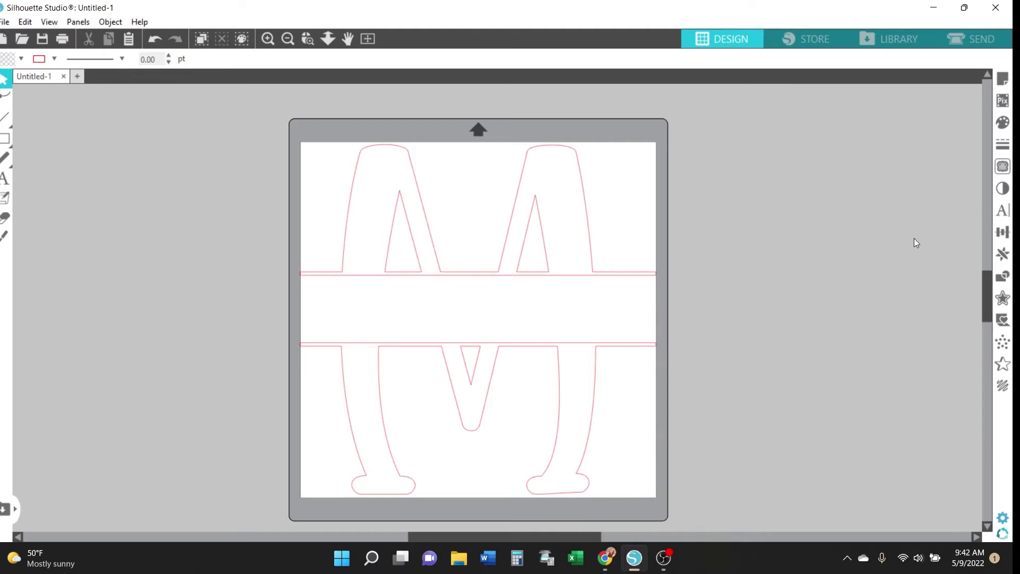
- Type 'McCabe' in the Bonaparte font inside the band
{"action": "left_click", "coordinate": [1003, 210]}
{"action": "left_click_drag", "start_coordinate": [971, 237], "coordinate": [971, 164]}
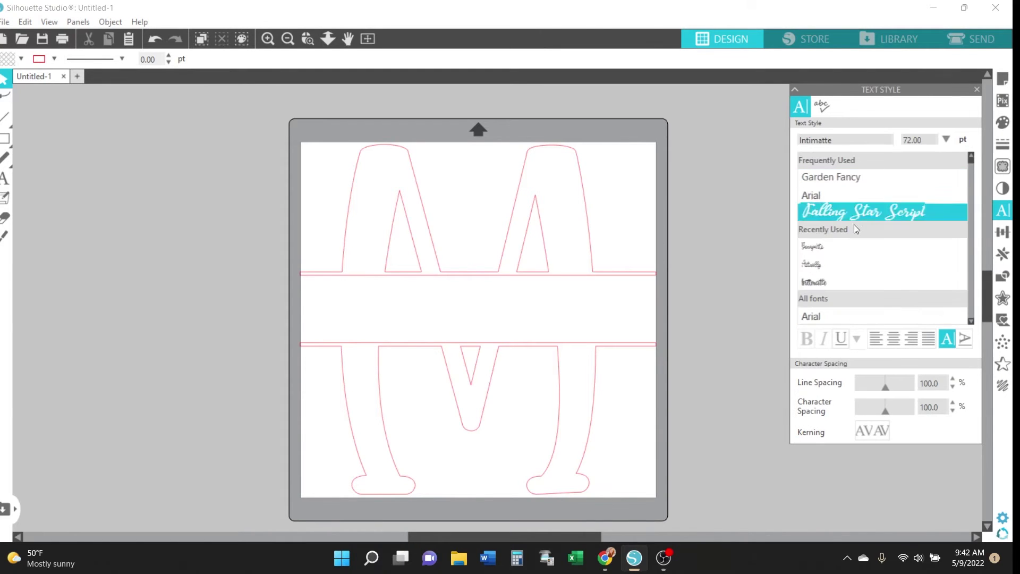
{"action": "left_click", "coordinate": [825, 249]}
{"action": "left_click", "coordinate": [5, 179]}
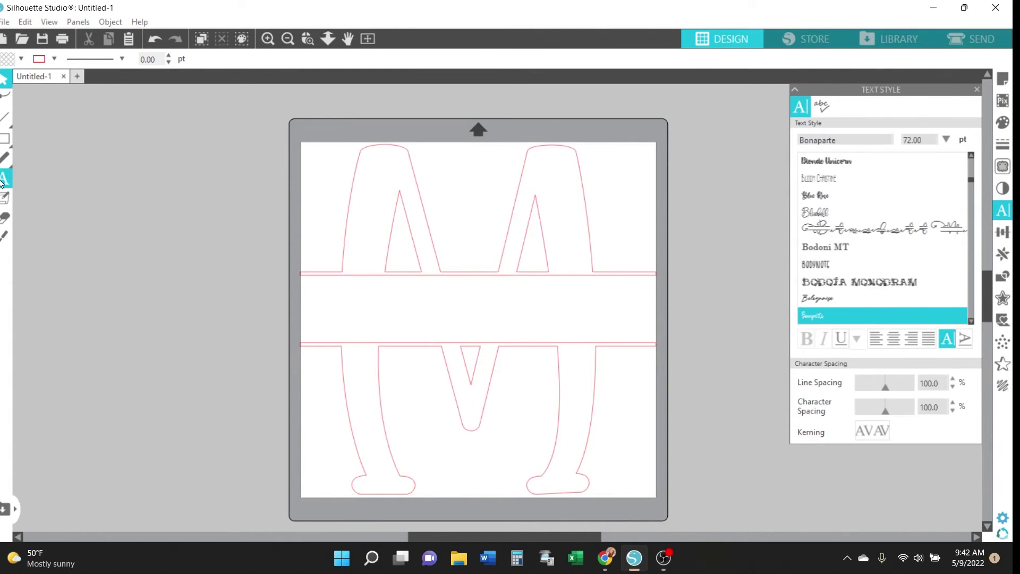
{"action": "left_click", "coordinate": [334, 308]}
{"action": "type", "text": "McCabe"}
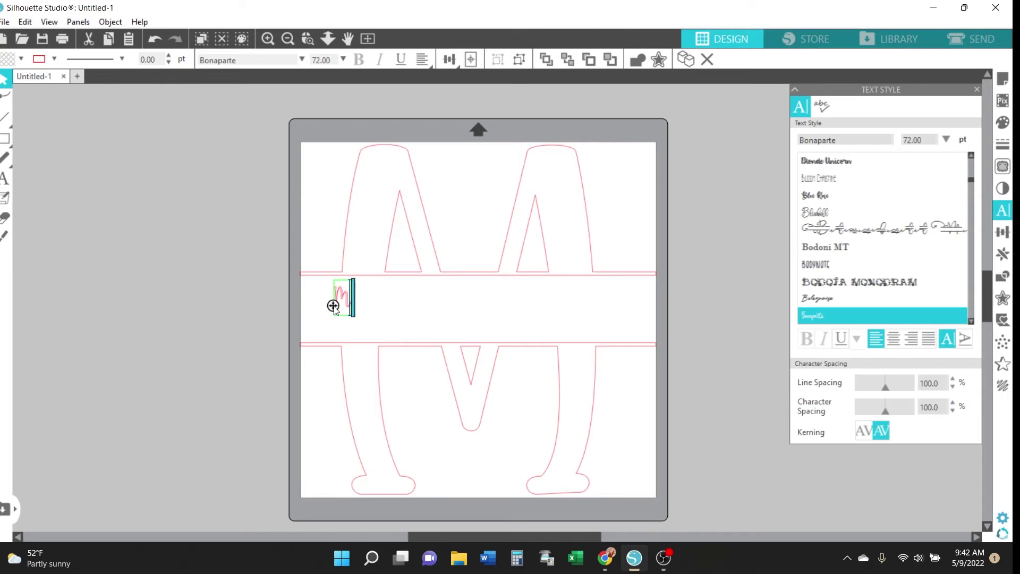
{"action": "left_click", "coordinate": [344, 320]}
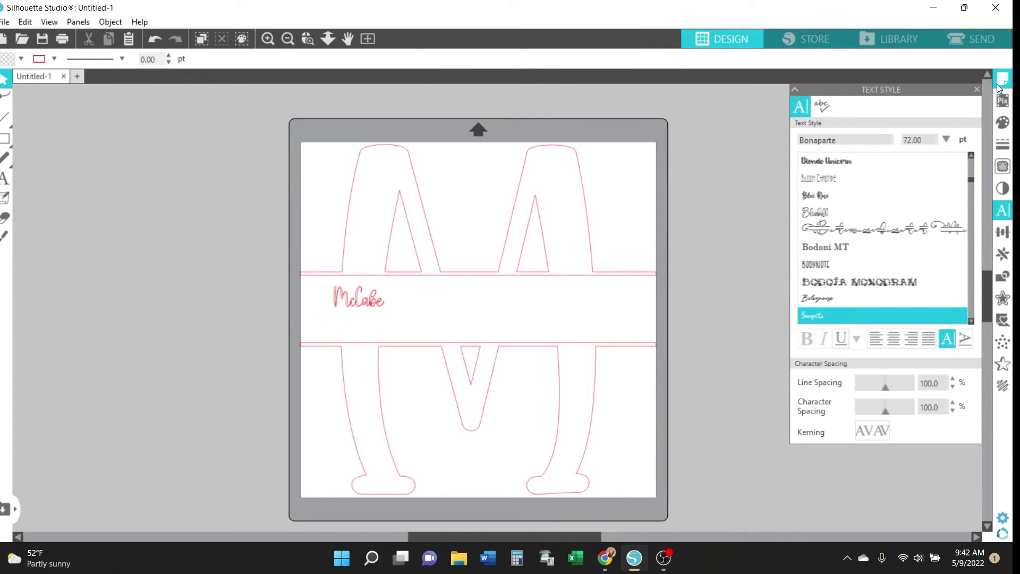
{"action": "left_click", "coordinate": [978, 91]}
- Enlarge McCabe to about 5.675 in, centre it in the band, and raise the top M half slightly
{"action": "left_click", "coordinate": [358, 299]}
{"action": "left_click_drag", "start_coordinate": [388, 318], "coordinate": [516, 333]}
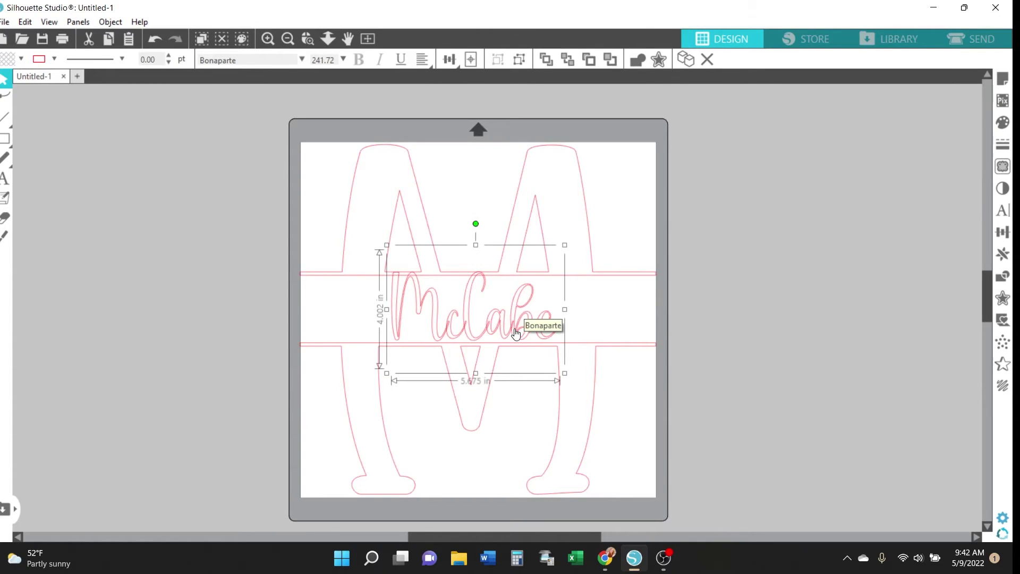
{"action": "left_click", "coordinate": [585, 194]}
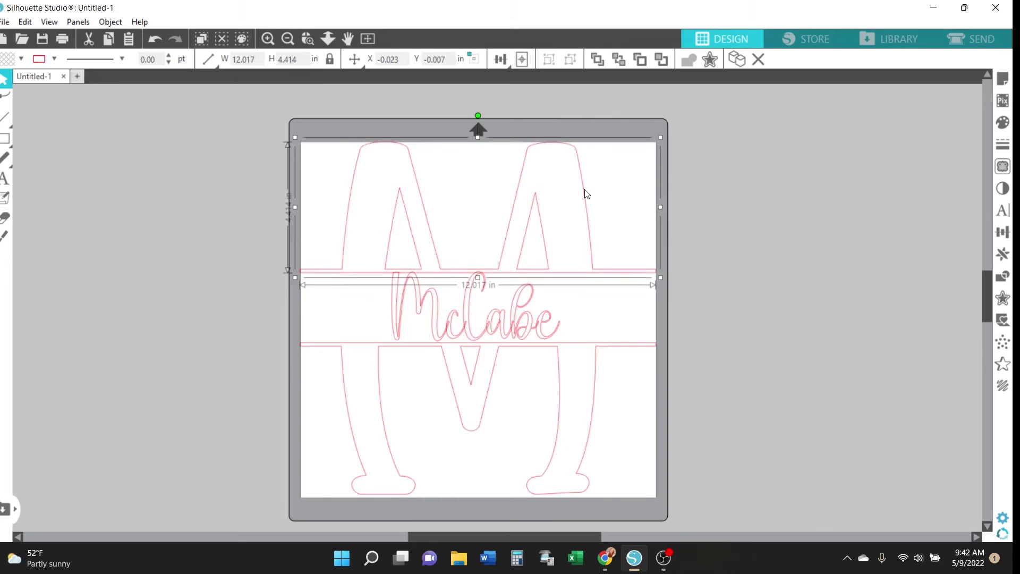
{"action": "key", "text": "Up"}
{"action": "key", "text": "Up"}
{"action": "key", "text": "Up"}
{"action": "key", "text": "Up"}
{"action": "key", "text": "Up"}
{"action": "key", "text": "Up"}
{"action": "key", "text": "Up"}
{"action": "key", "text": "Up"}
{"action": "key", "text": "Up"}
{"action": "key", "text": "Up"}
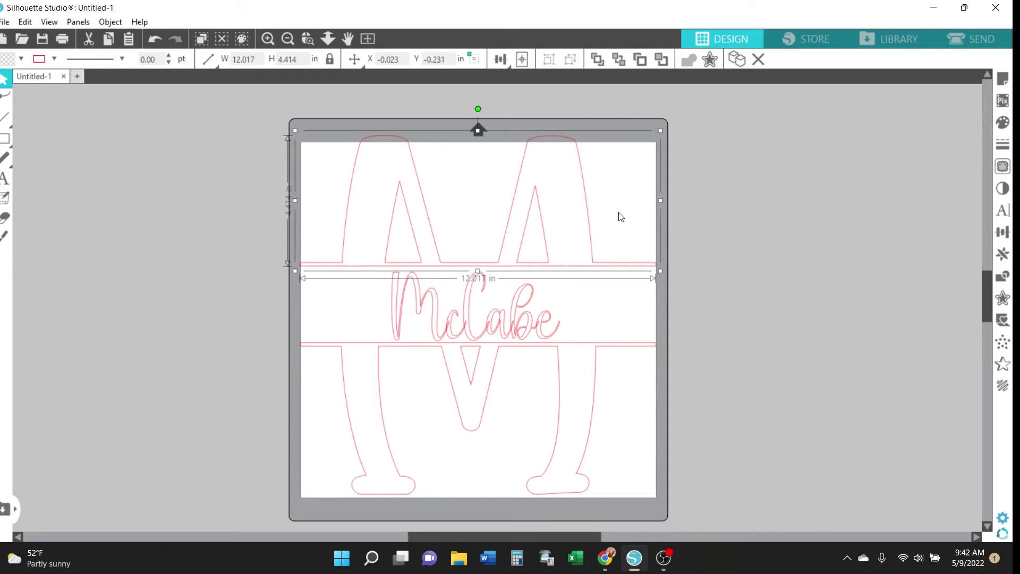
- Centre-align McCabe with both M halves across the 12.017 in wide design
{"action": "double_click", "coordinate": [461, 326]}
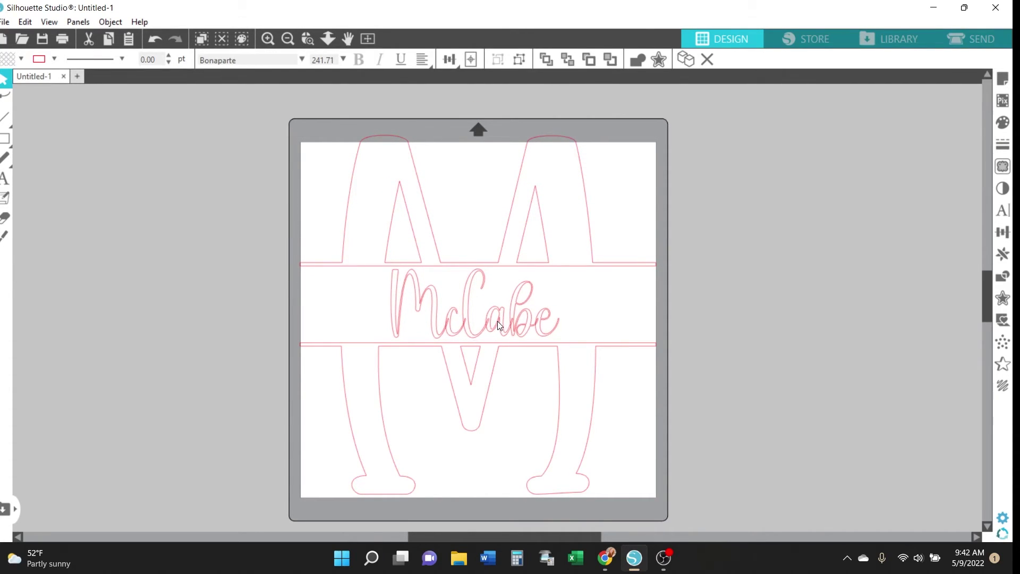
{"action": "left_click", "coordinate": [498, 321]}
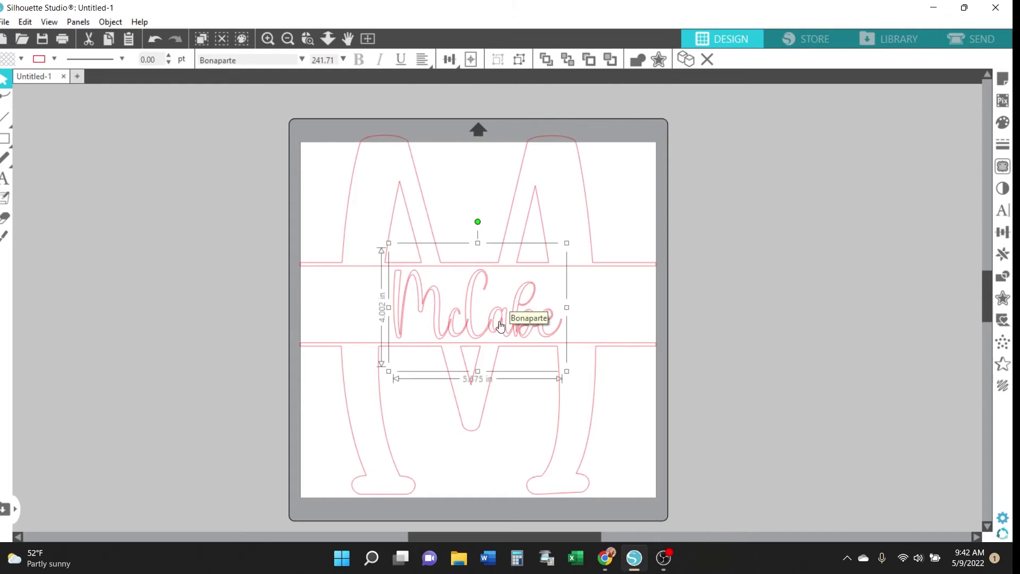
{"action": "left_click_drag", "start_coordinate": [246, 133], "coordinate": [698, 492]}
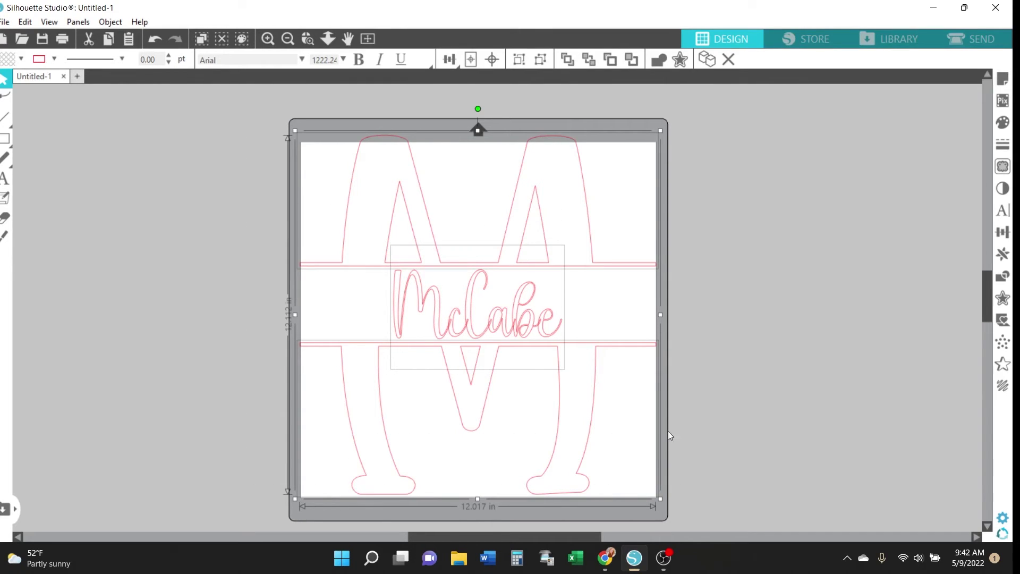
{"action": "left_click", "coordinate": [451, 60]}
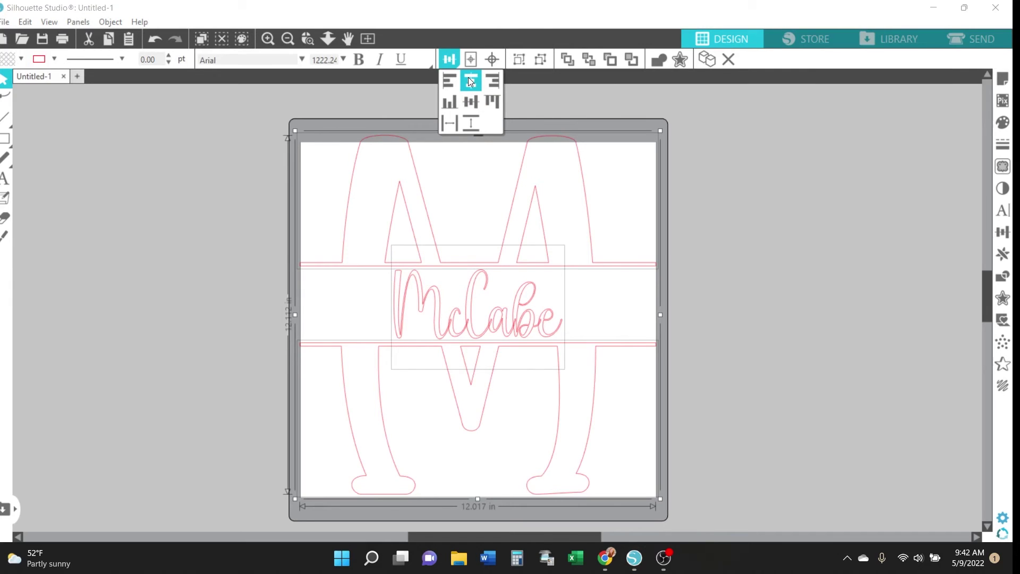
{"action": "left_click", "coordinate": [730, 237]}
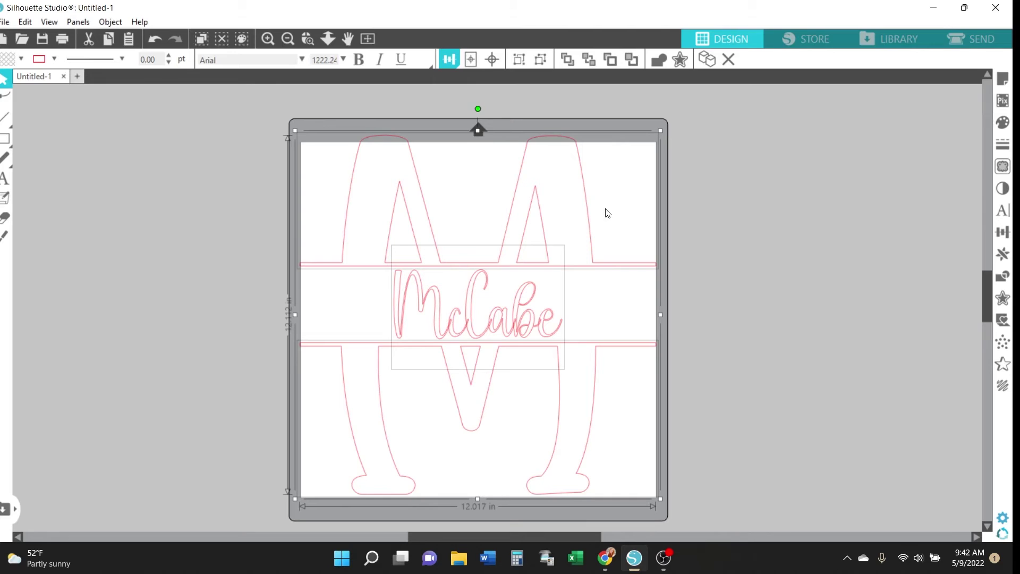
- Group the M halves, bars and McCabe text into one object
{"action": "right_click", "coordinate": [592, 214]}
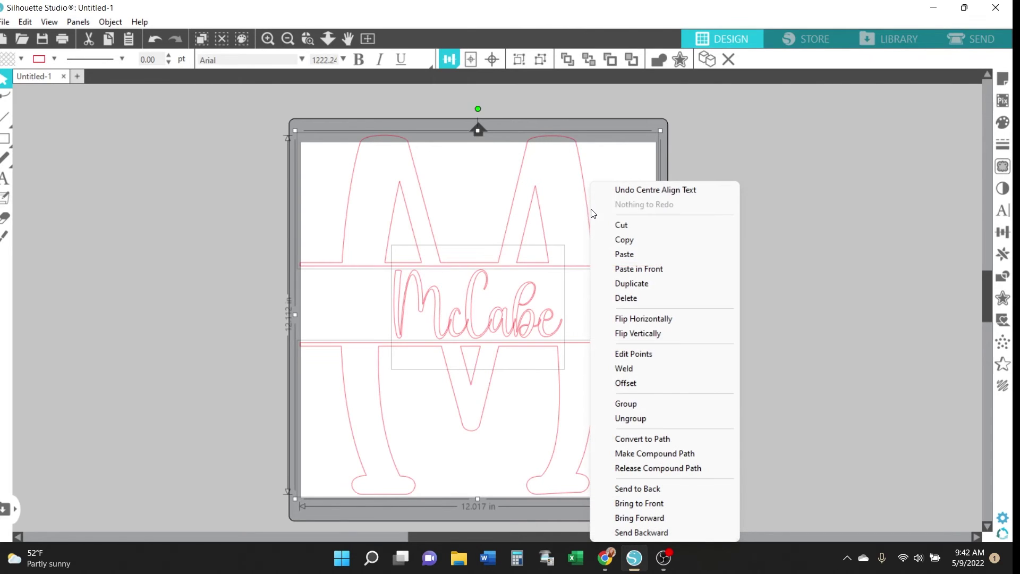
{"action": "left_click", "coordinate": [649, 409]}
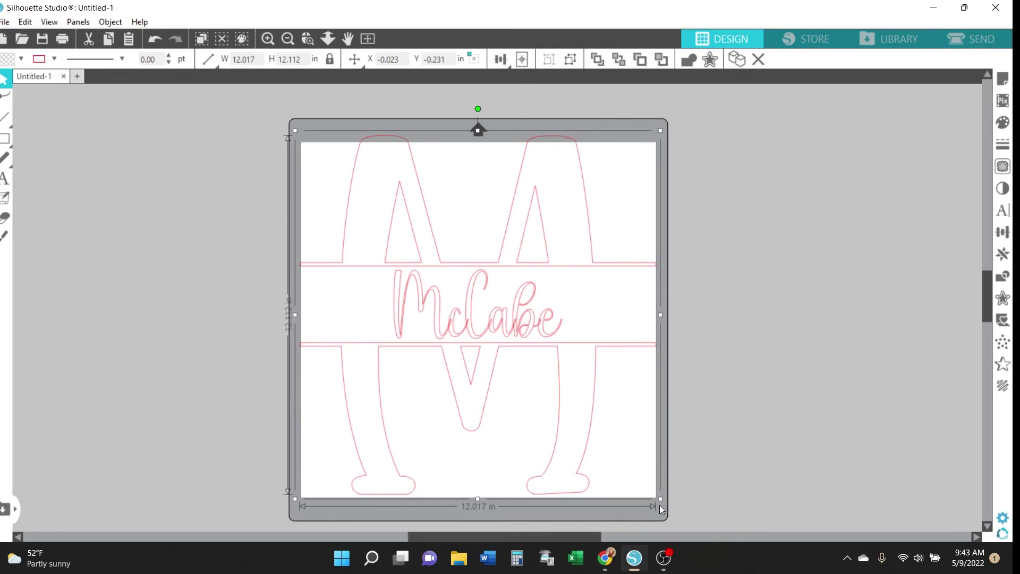